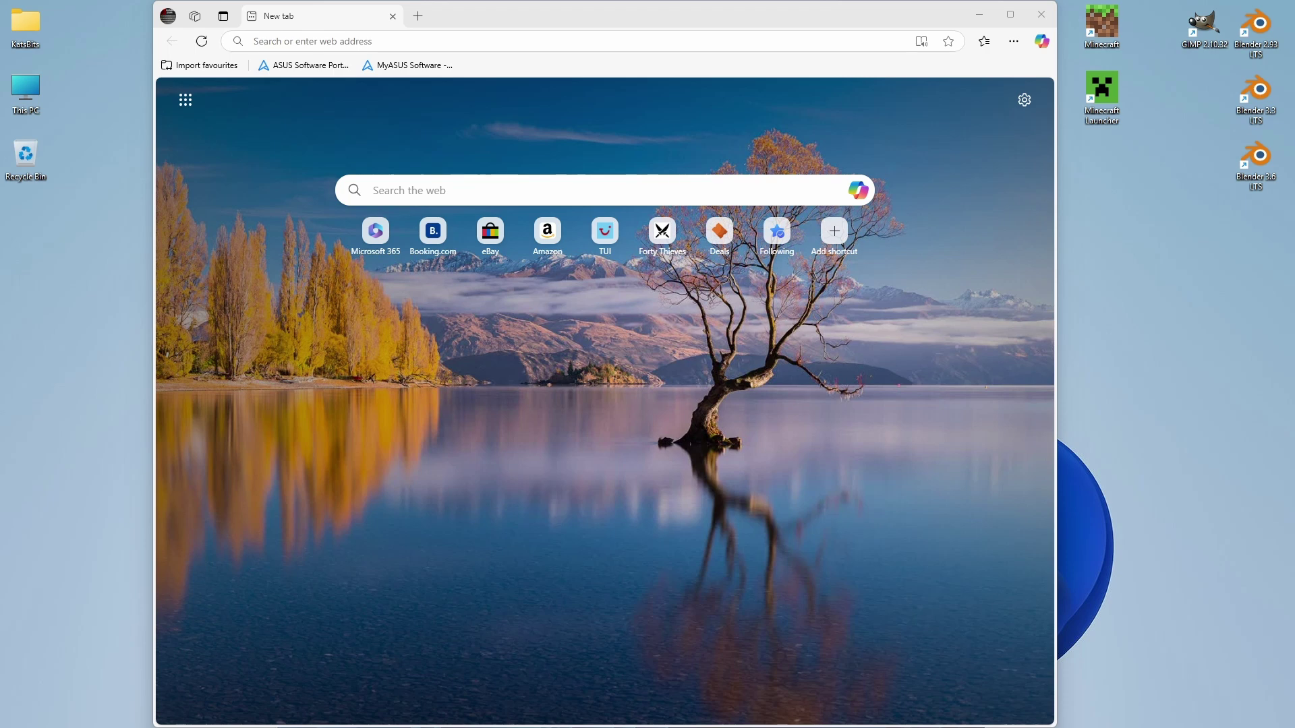
# Go to blender.org in Microsoft Edge's address bar
pyautogui.click(342, 40)
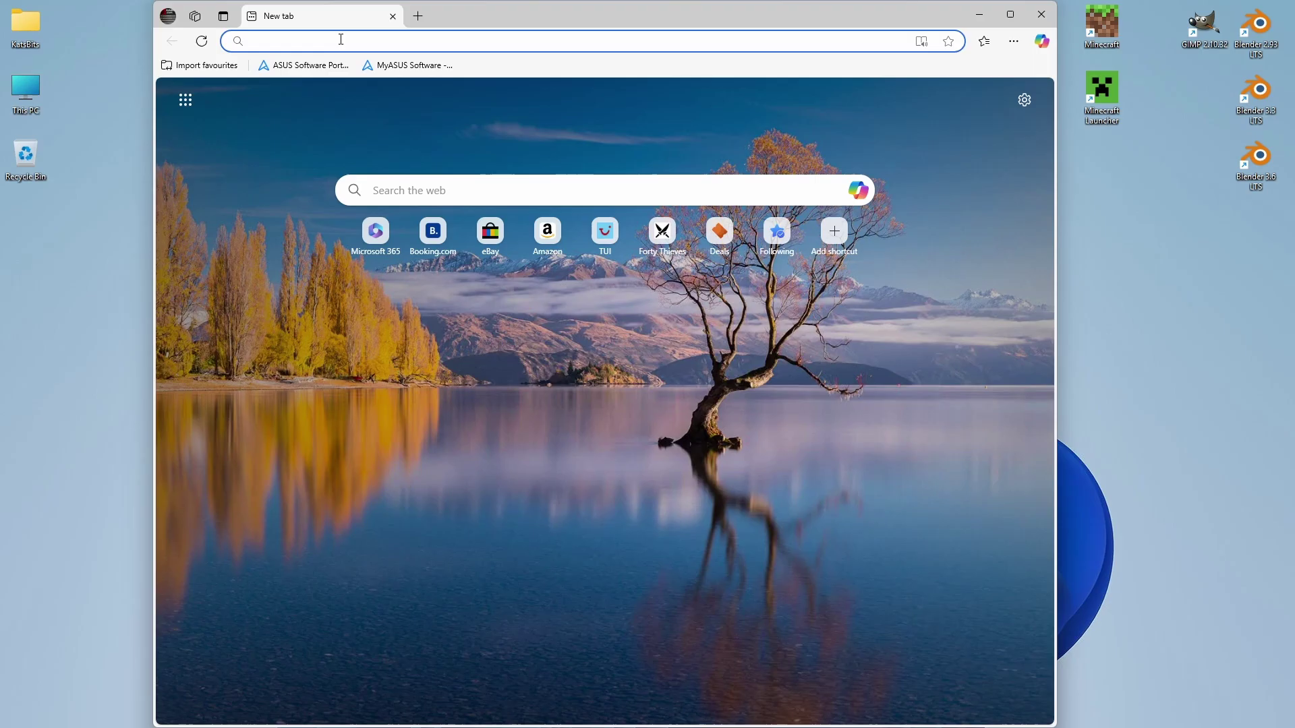
pyautogui.write('bl')
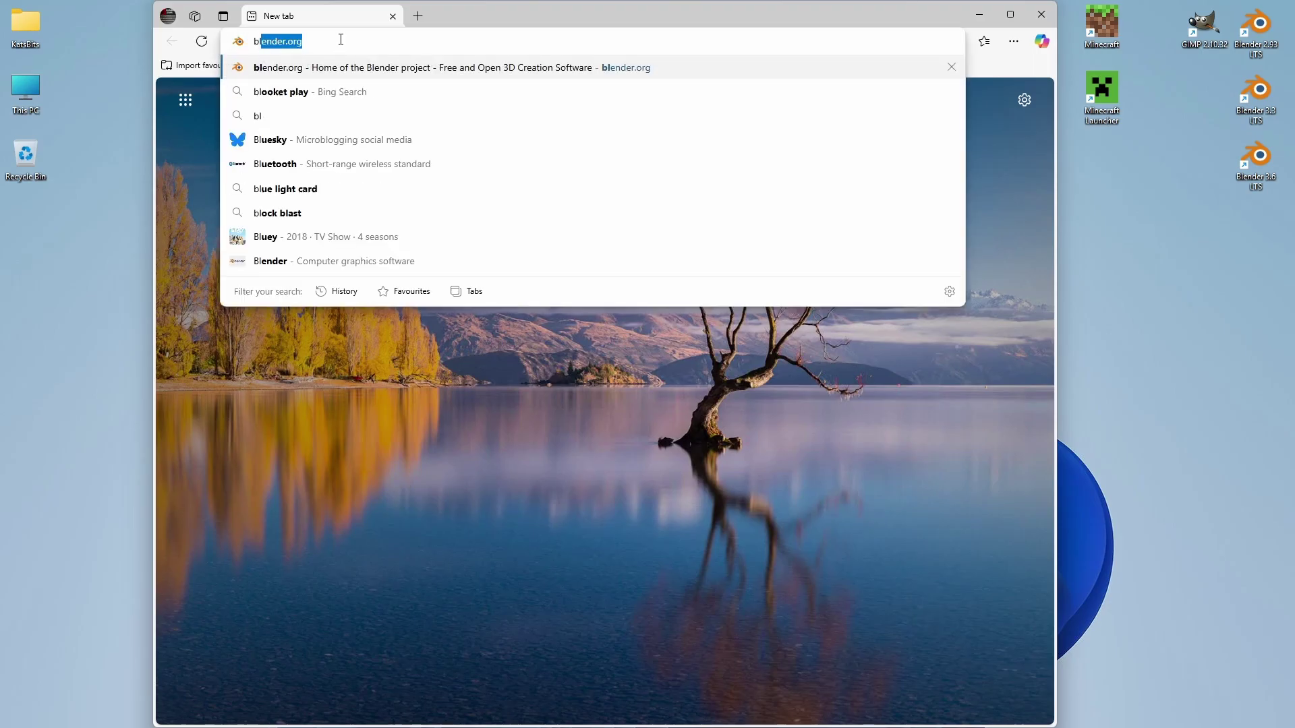
pyautogui.write('ender.org')
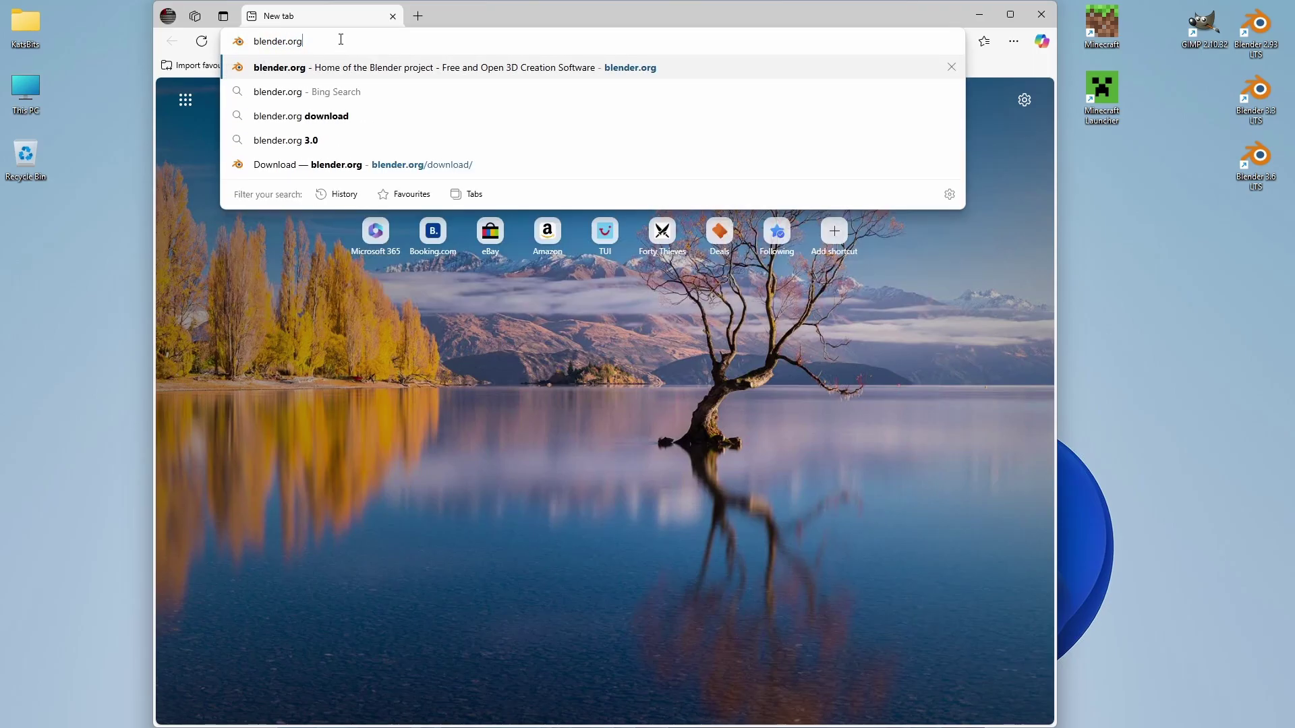
pyautogui.press('Return')
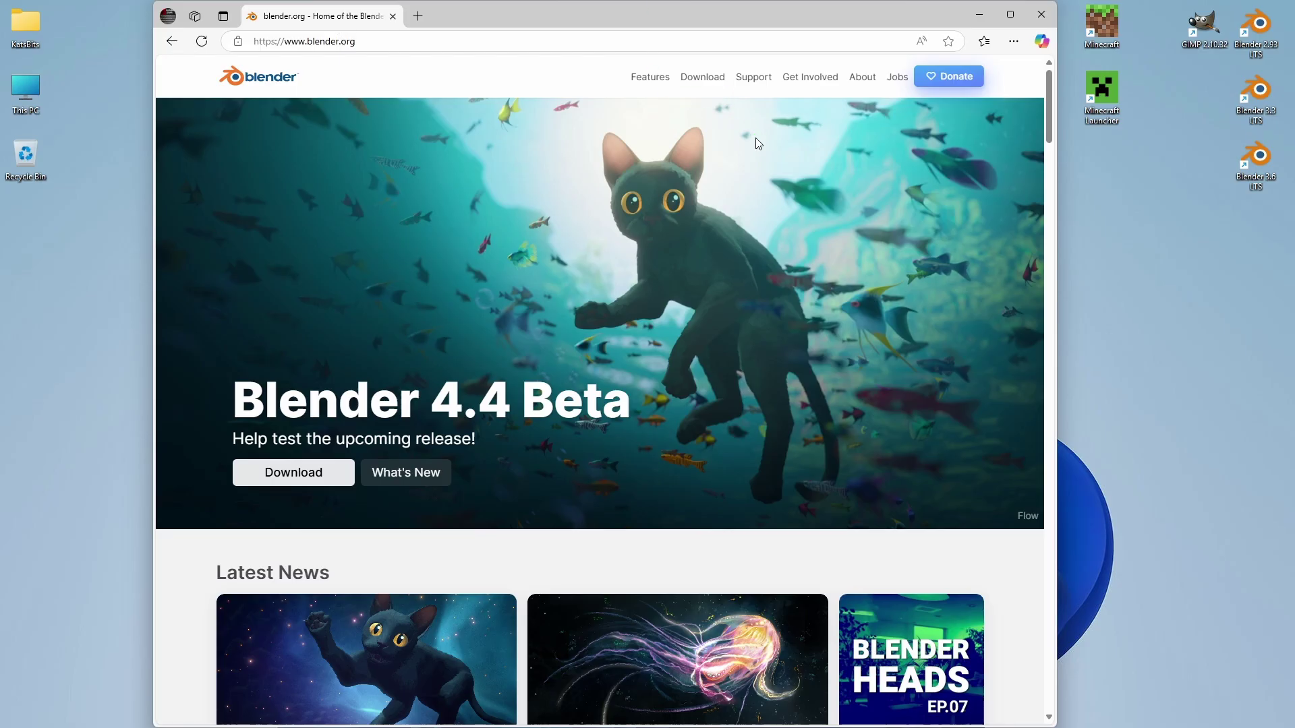
# Open blender.org's Download page and expand the 'macOS, Linux, and other versions' list
pyautogui.click(707, 78)
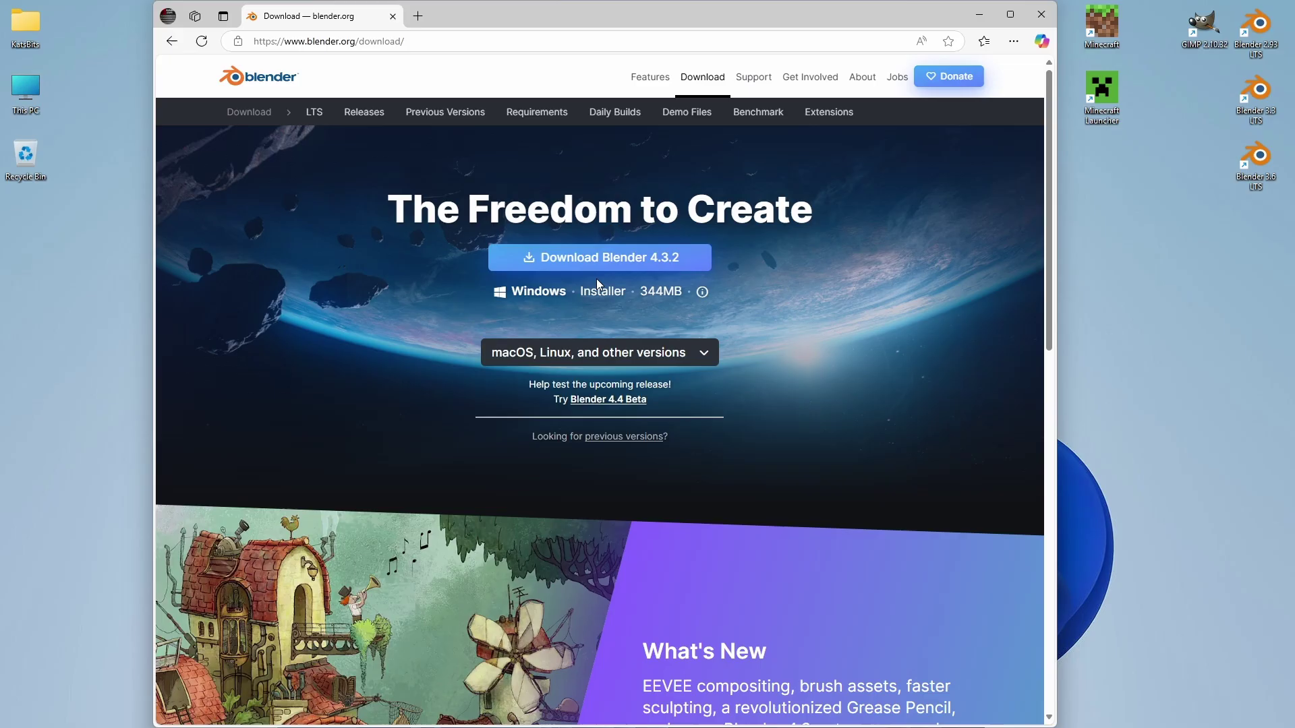
pyautogui.moveTo(564, 281); pyautogui.dragTo(689, 279)
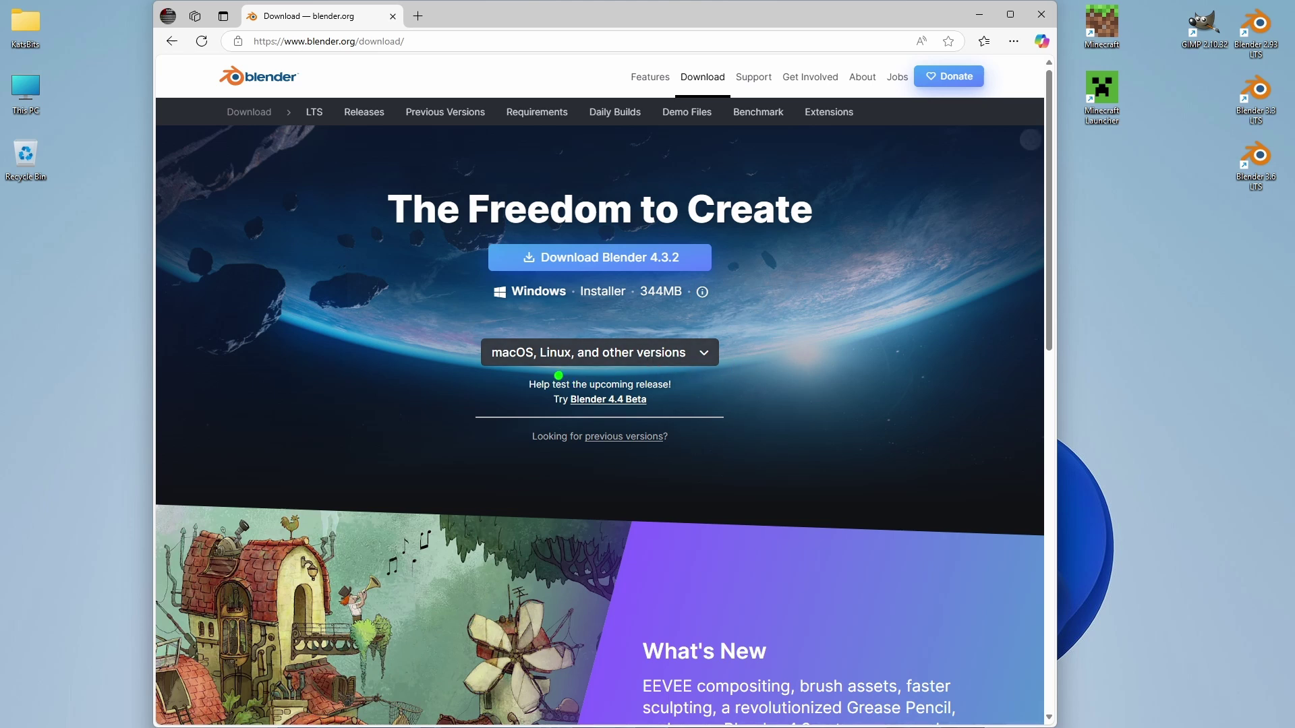
pyautogui.moveTo(513, 375); pyautogui.dragTo(691, 384)
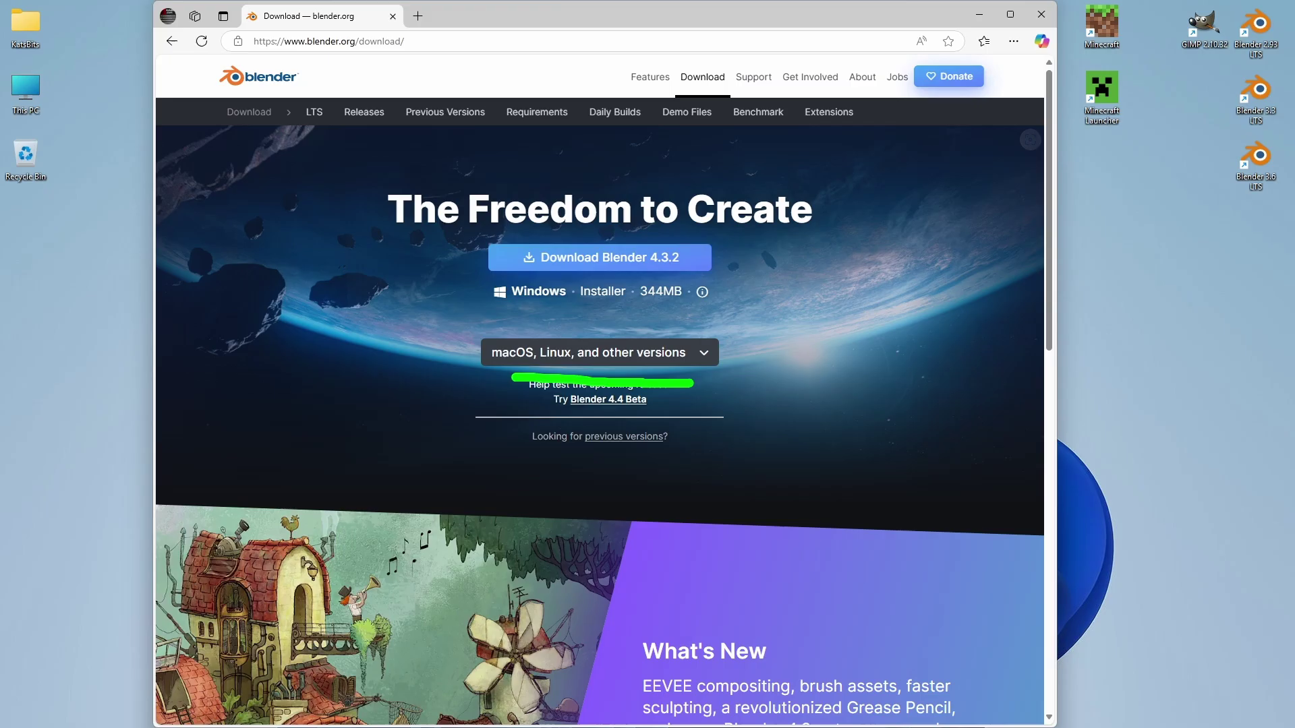
pyautogui.click(701, 356)
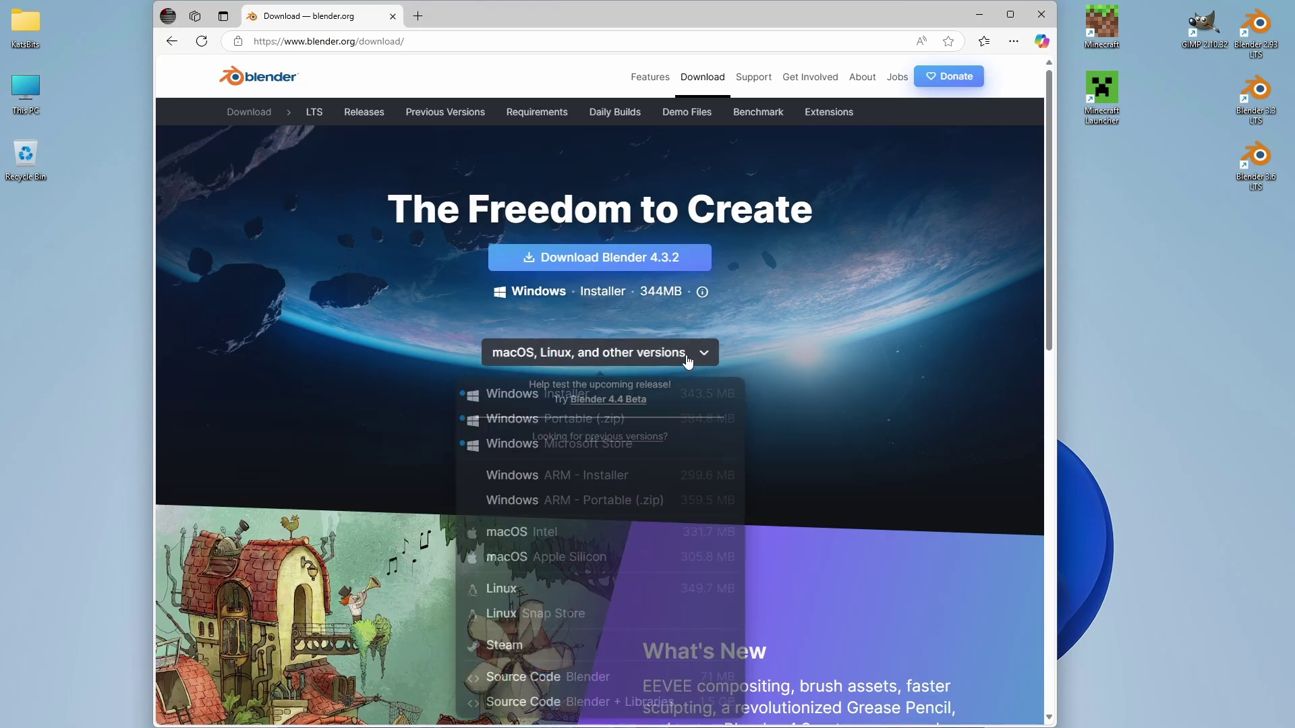
pyautogui.click(566, 433)
pyautogui.moveTo(483, 435); pyautogui.dragTo(617, 437)
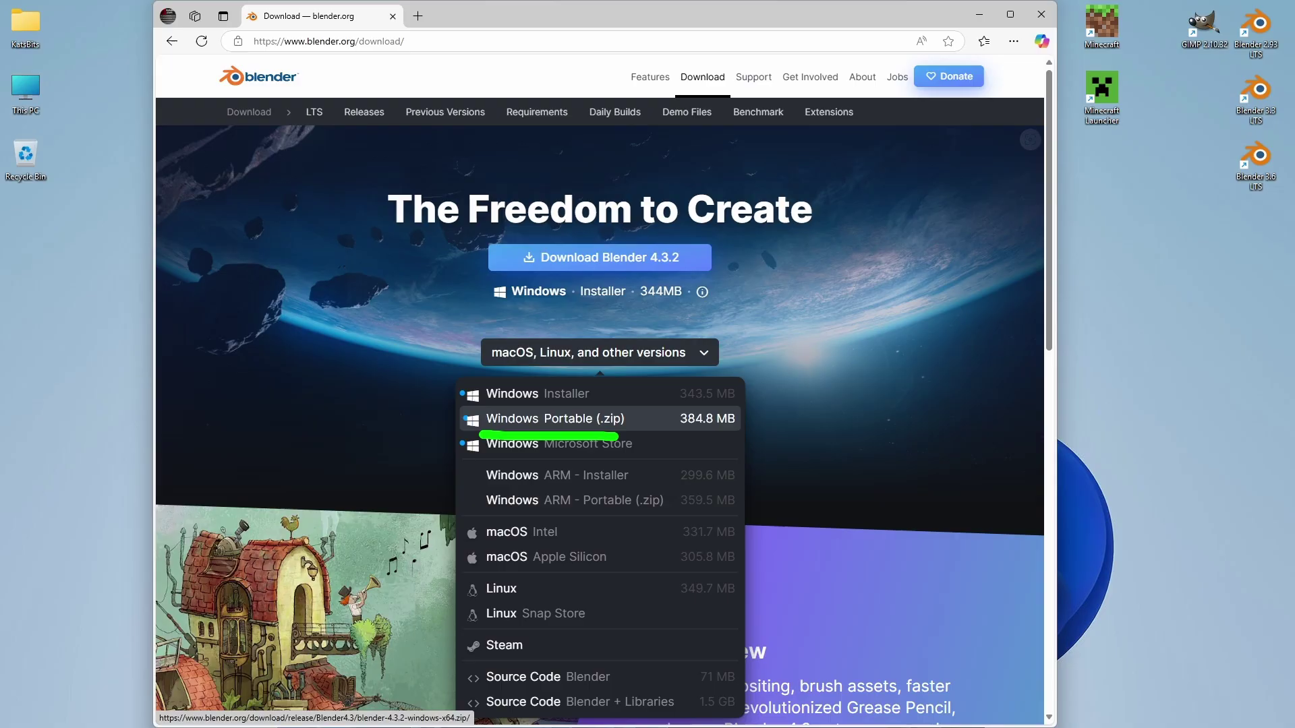
# Download the Windows Portable (.zip) build and open blender-4.3.2-windows-x64.zip
pyautogui.click(581, 419)
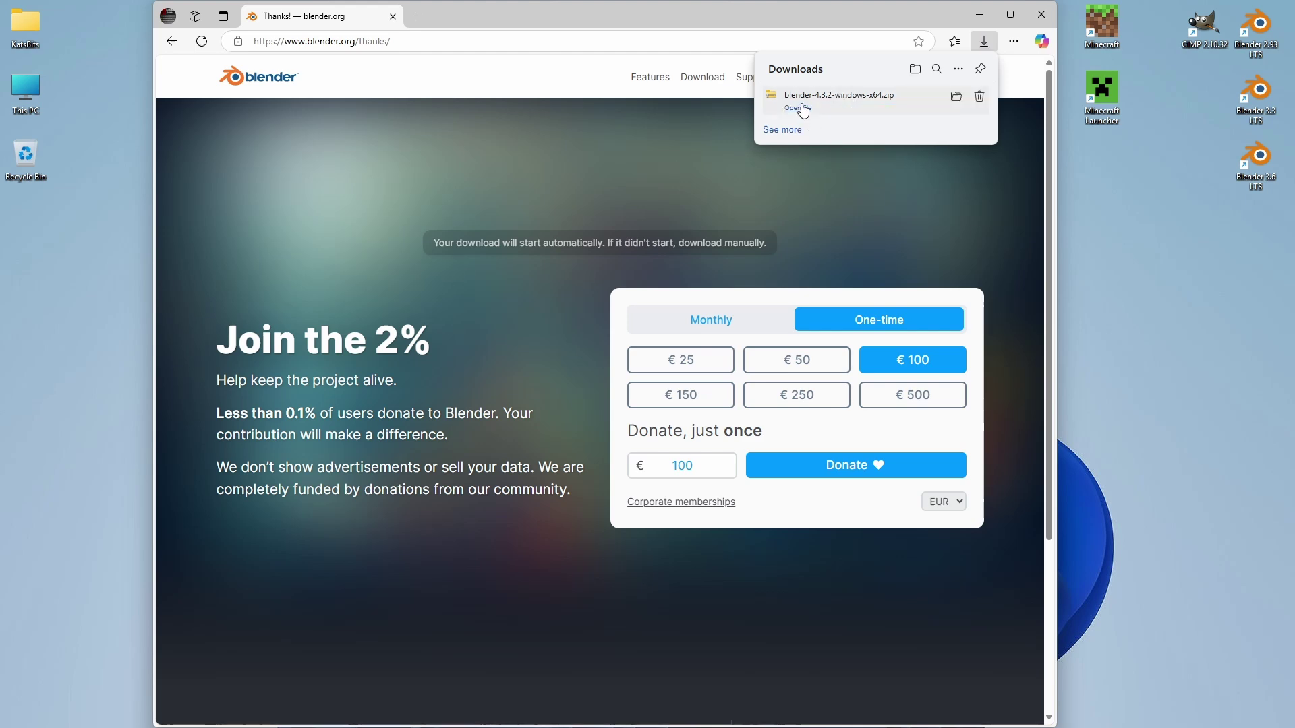
pyautogui.click(803, 108)
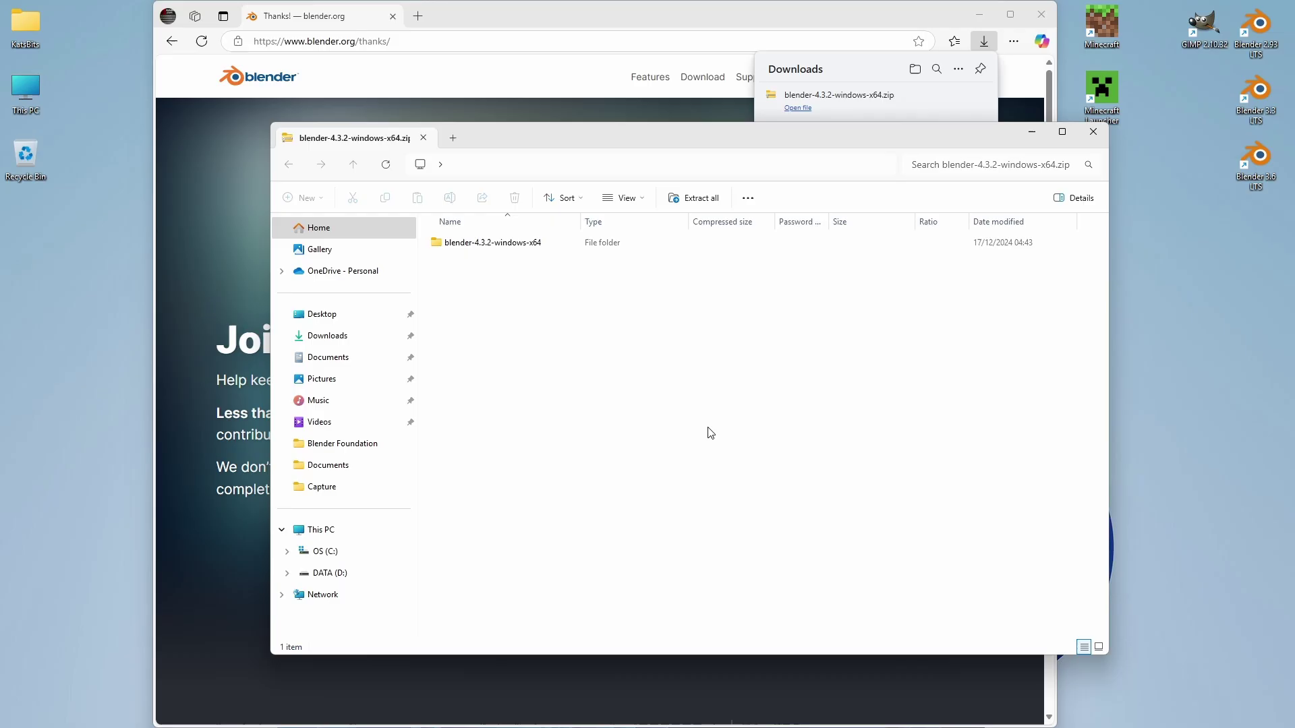
# Select the blender-4.3.2-windows-x64 folder and start Extract all with a custom destination
pyautogui.click(480, 247)
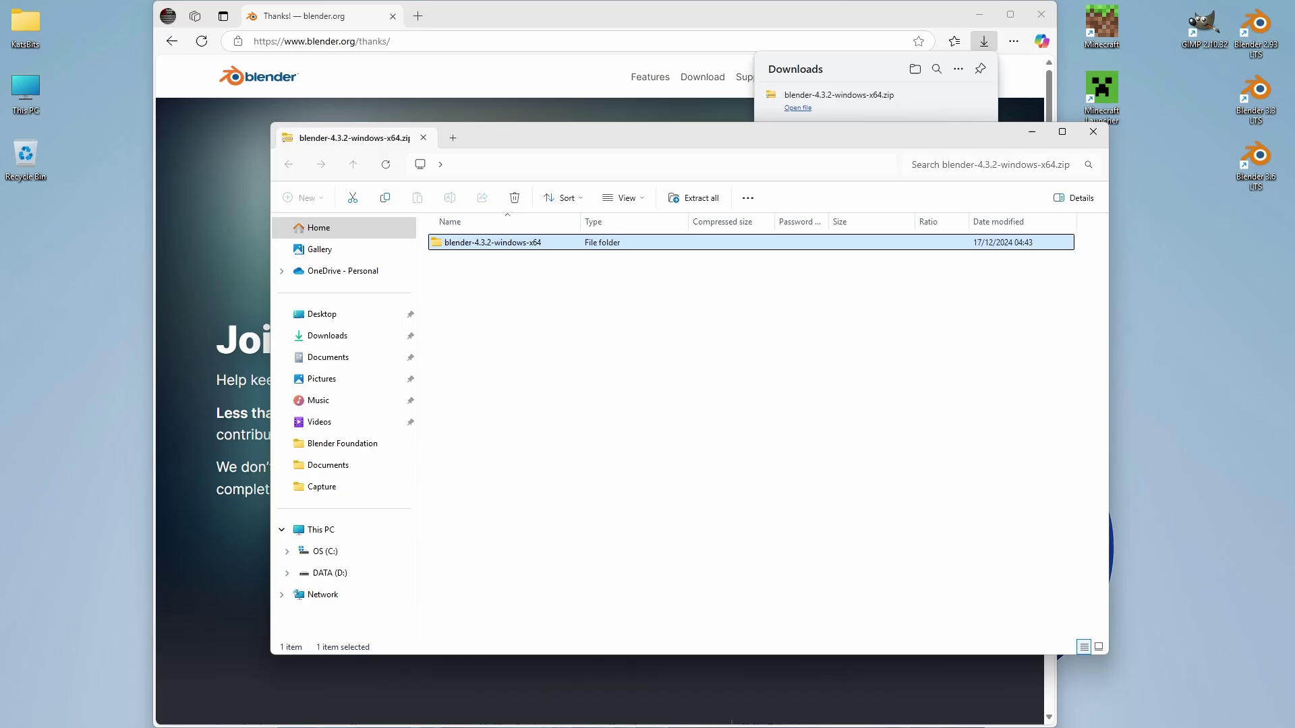
pyautogui.moveTo(661, 215); pyautogui.dragTo(719, 210)
pyautogui.click(701, 200)
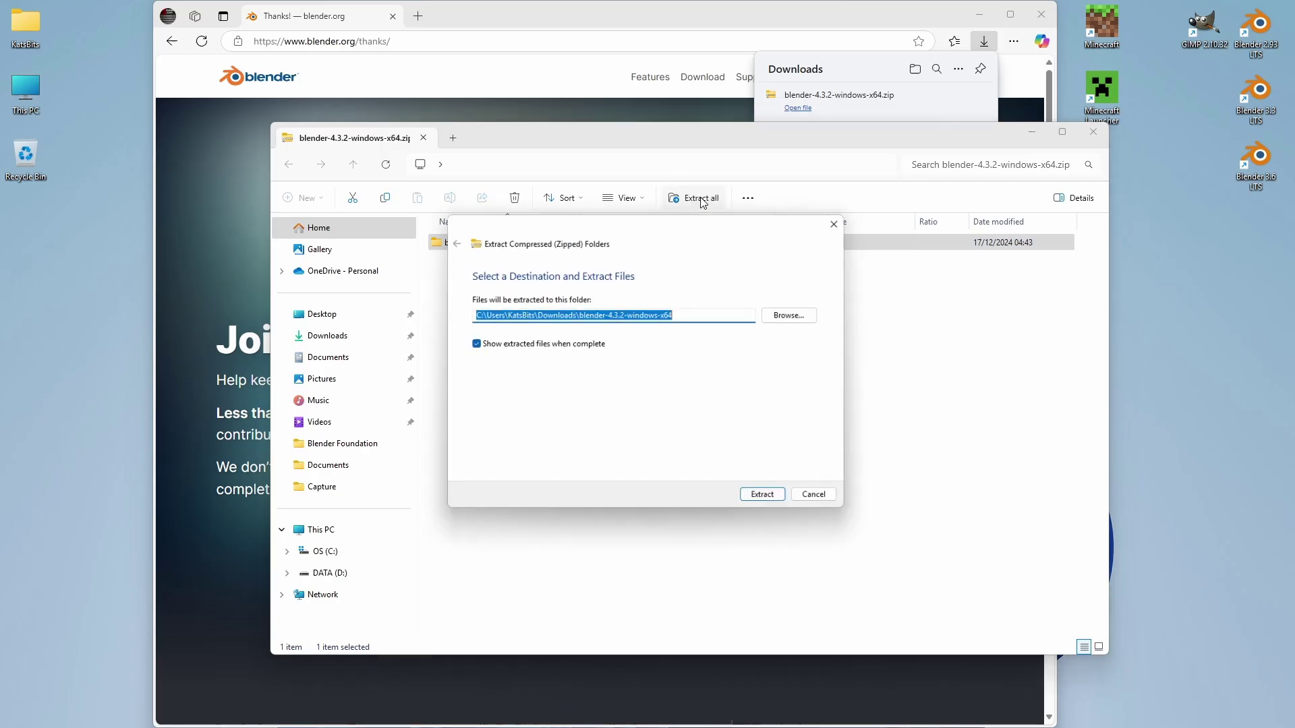
pyautogui.click(799, 316)
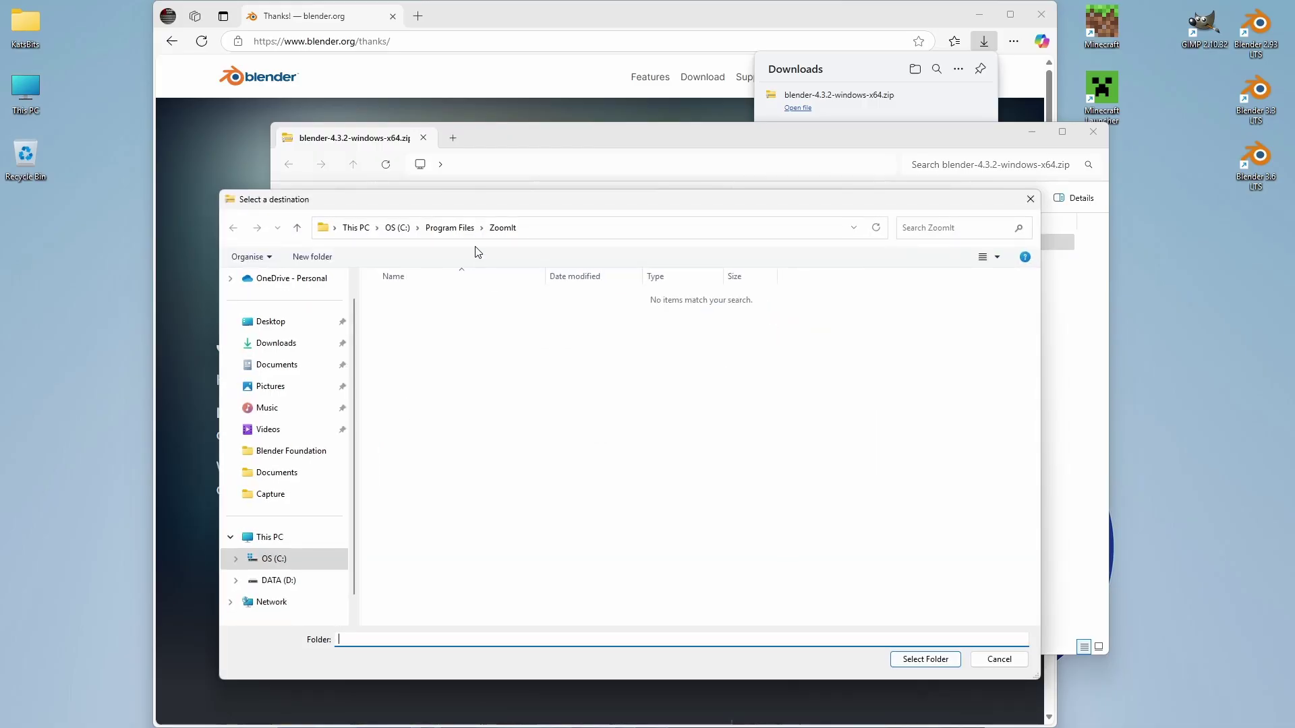
# Extract into C:\Program Files (x86)\Blender Foundation
pyautogui.click(450, 228)
pyautogui.click(397, 227)
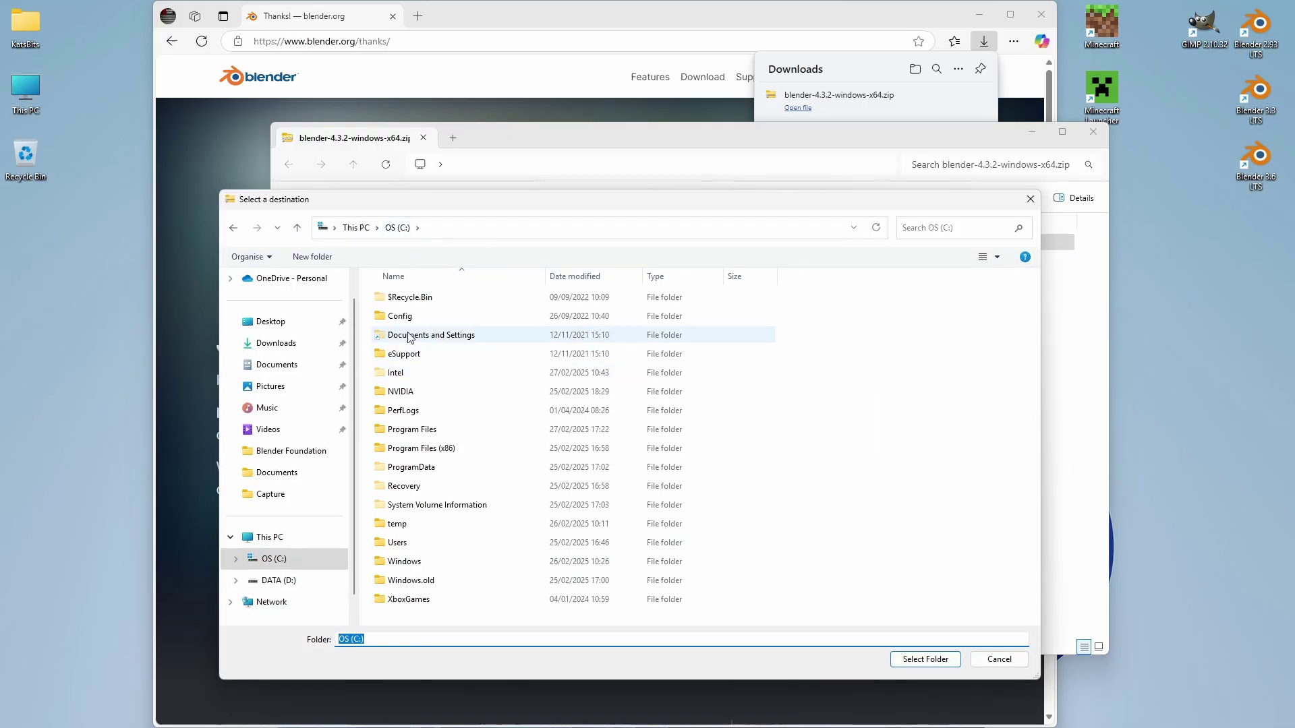
pyautogui.click(413, 449)
pyautogui.doubleClick(414, 449)
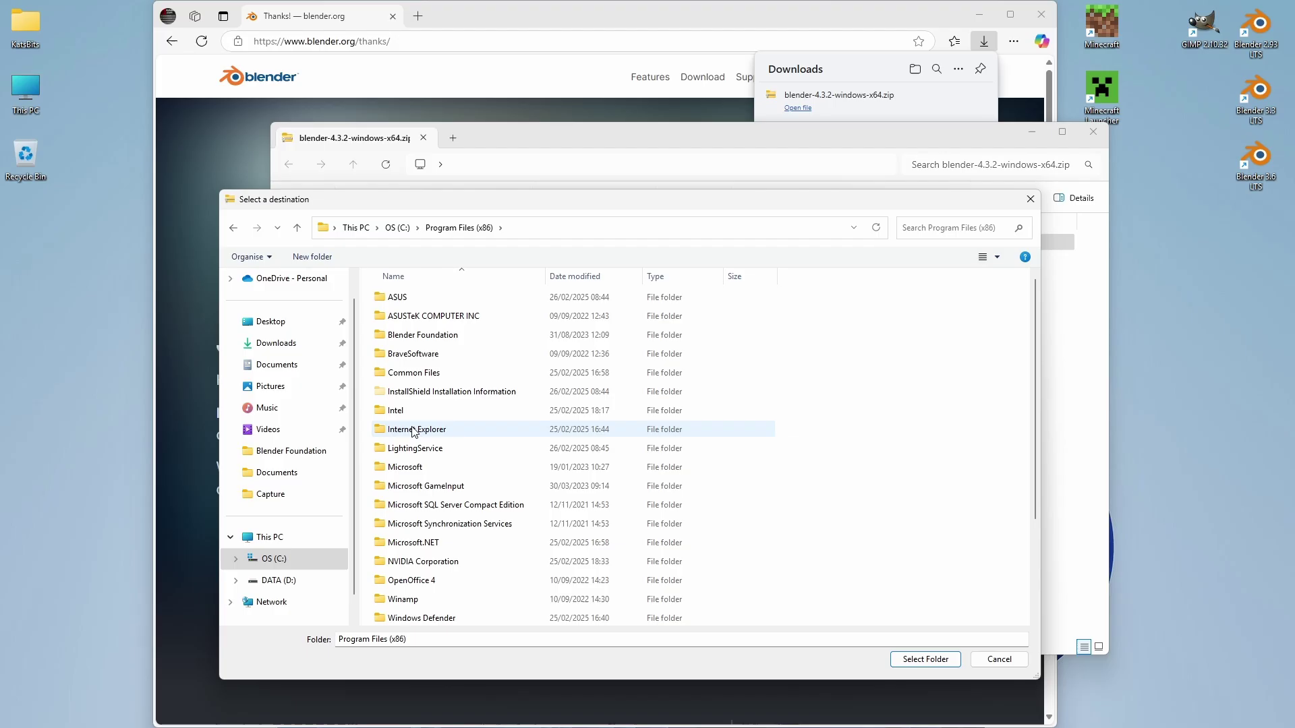
pyautogui.click(415, 340)
pyautogui.doubleClick(415, 339)
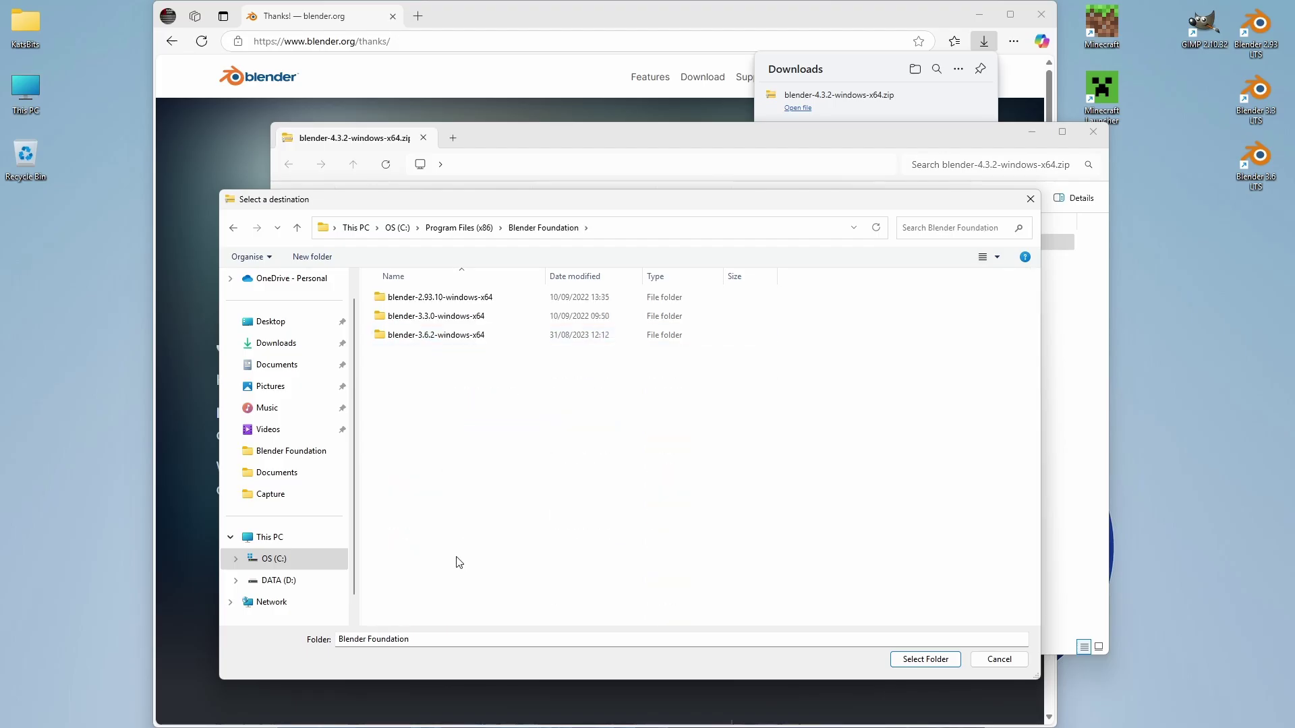
pyautogui.click(926, 660)
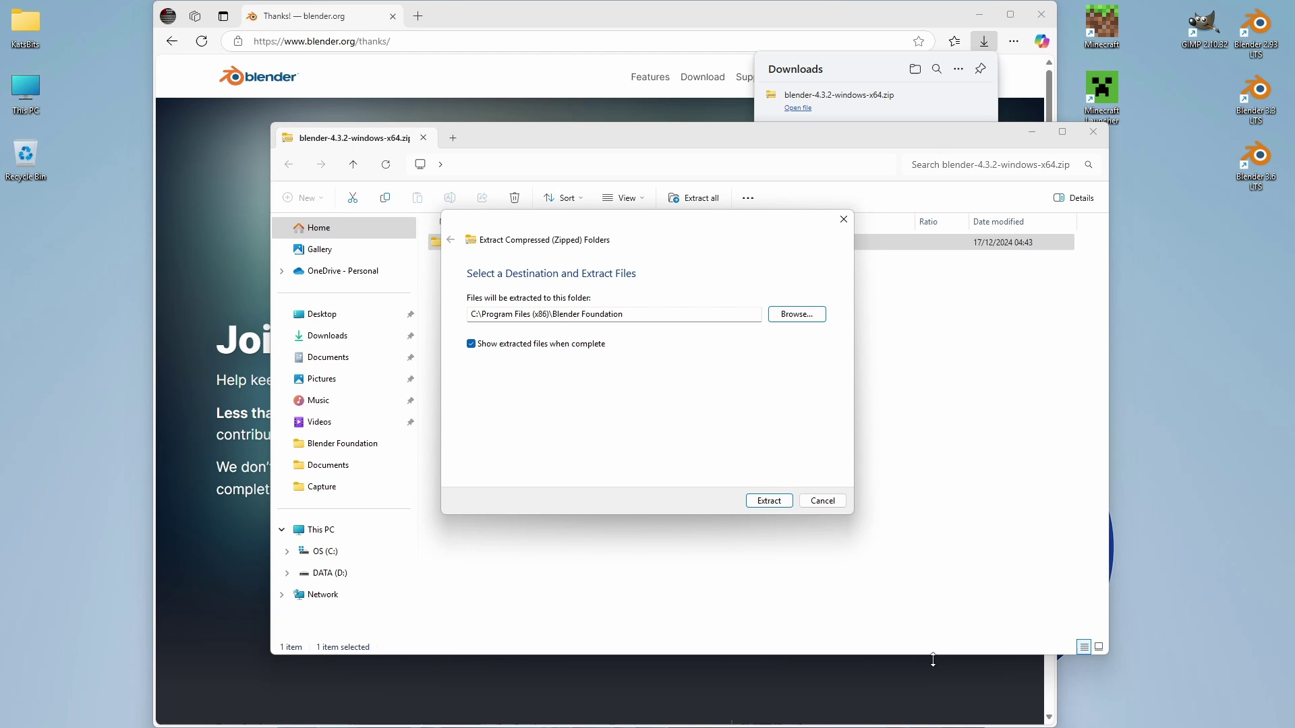
pyautogui.click(769, 501)
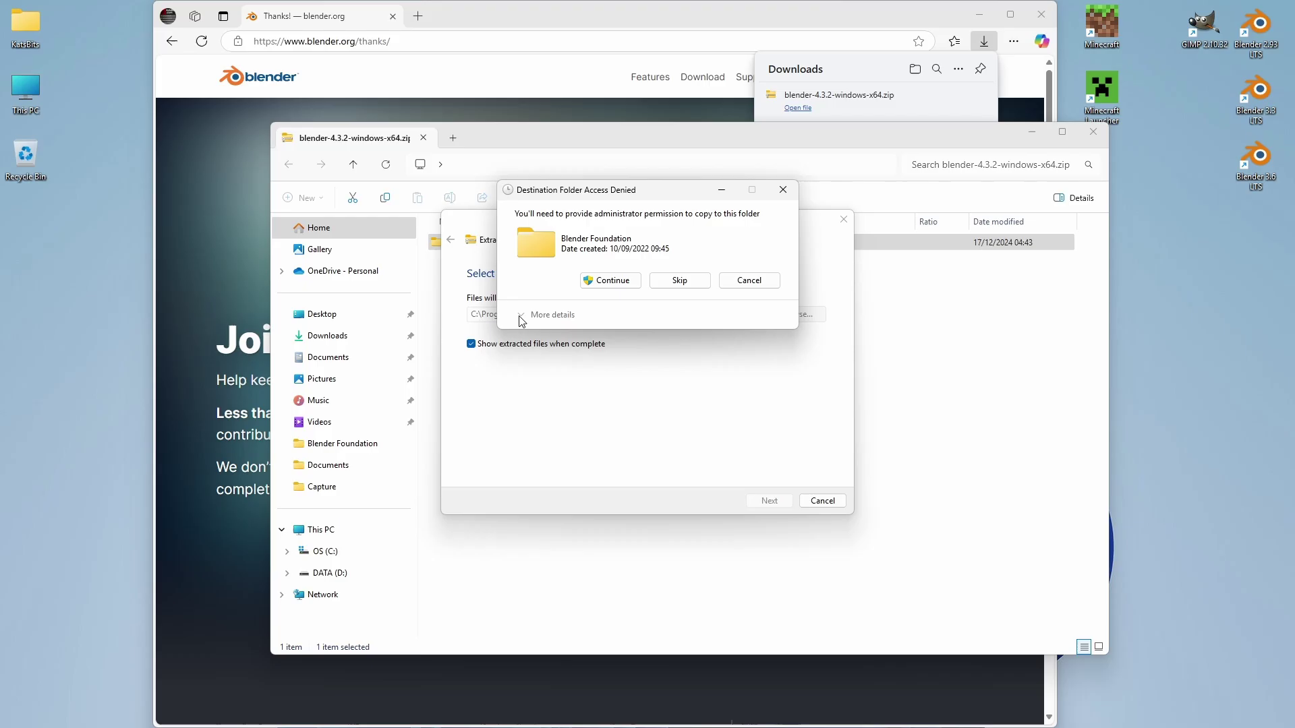
# Approve administrator access to Blender Foundation and show detailed extraction progress
pyautogui.click(609, 283)
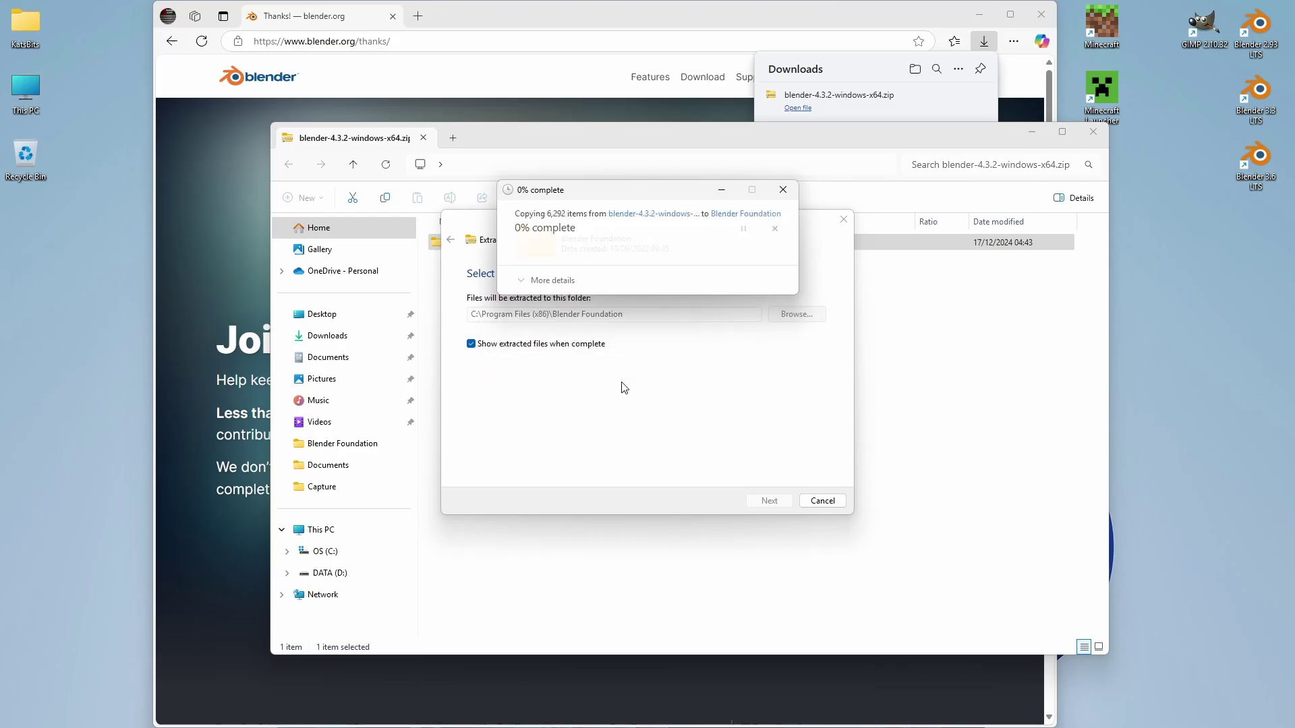
pyautogui.click(526, 276)
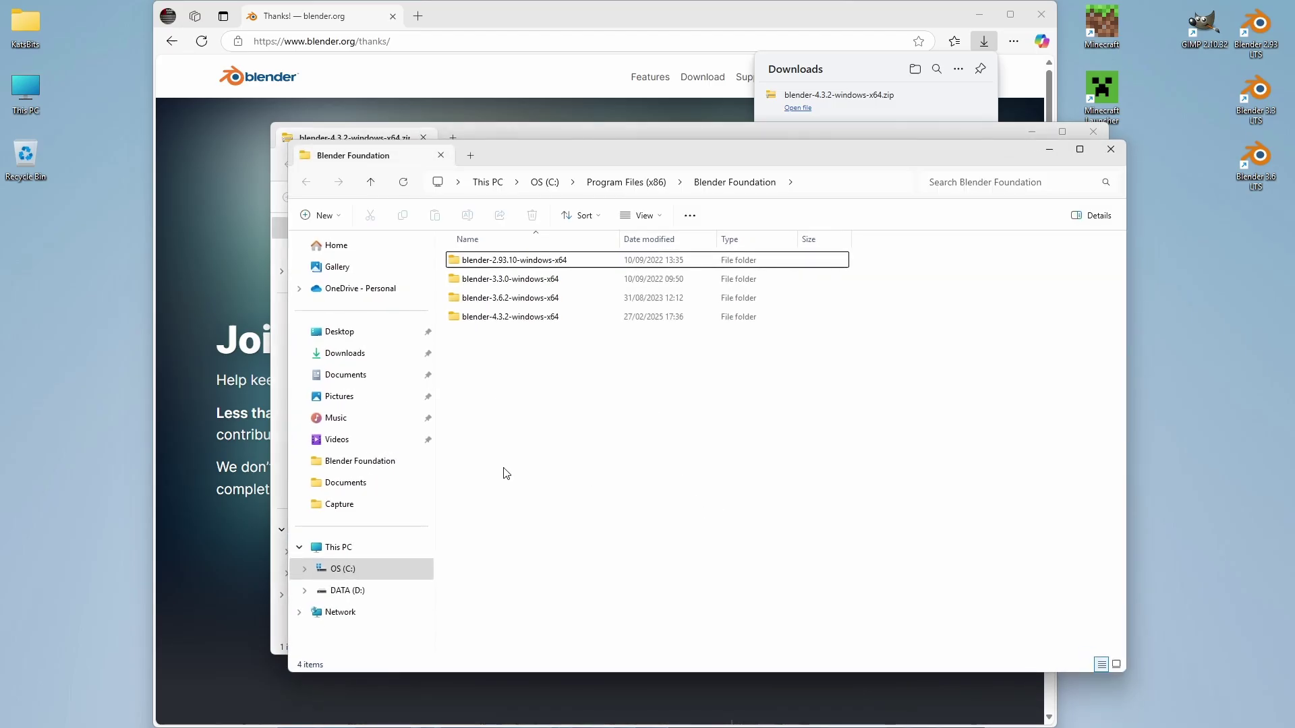
# Open the blender-4.3.2-windows-x64 folder and bring up blender.exe's context menu
pyautogui.click(514, 321)
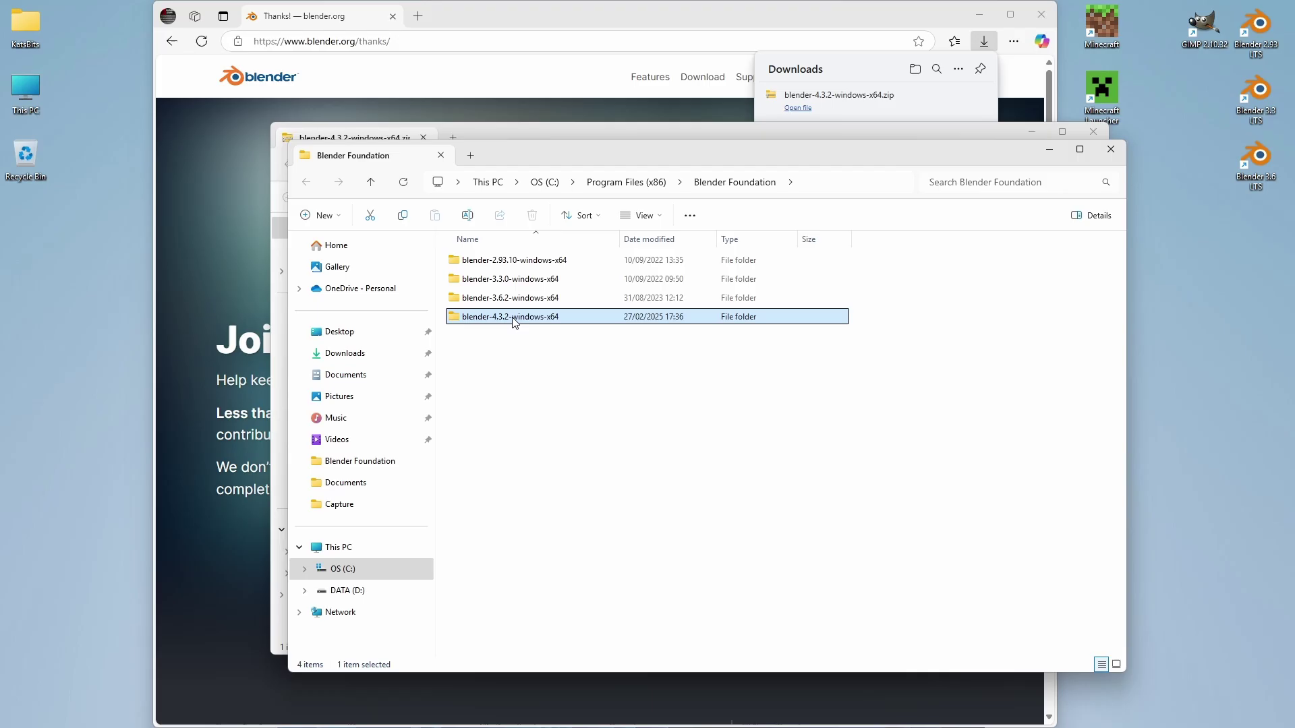
pyautogui.doubleClick(514, 321)
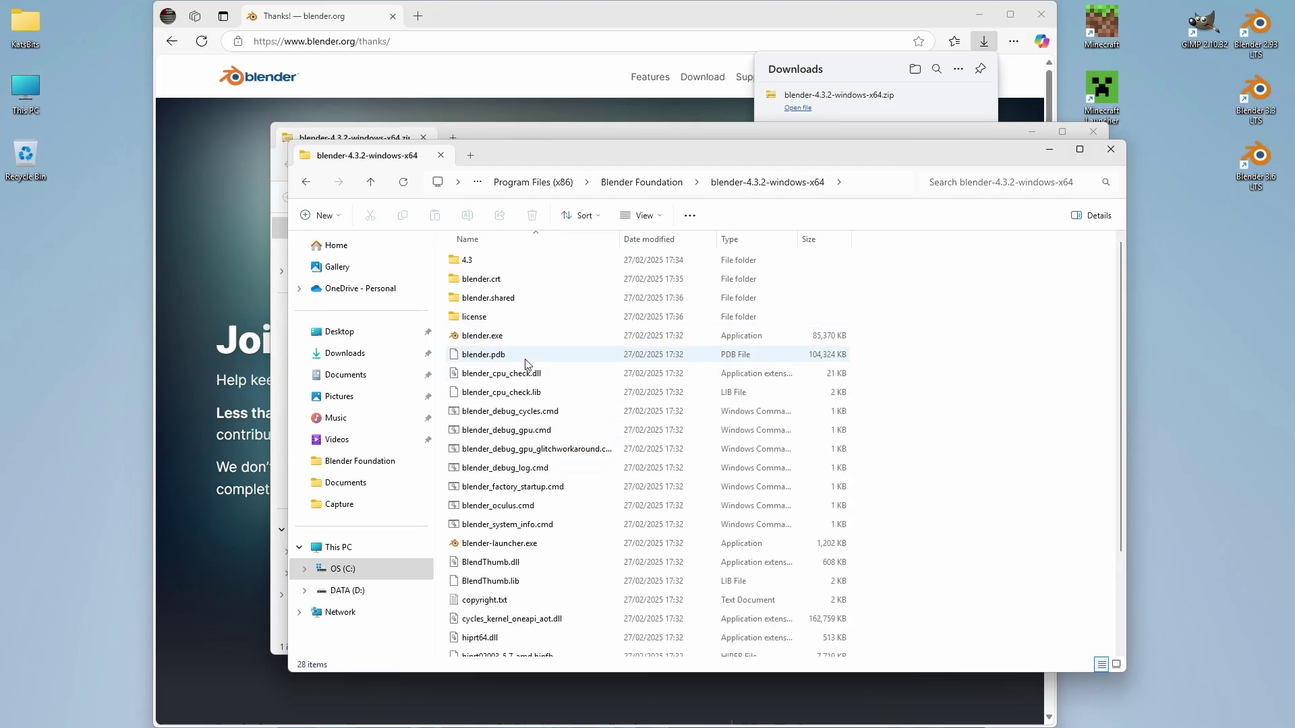
pyautogui.click(487, 337)
pyautogui.rightClick(489, 339)
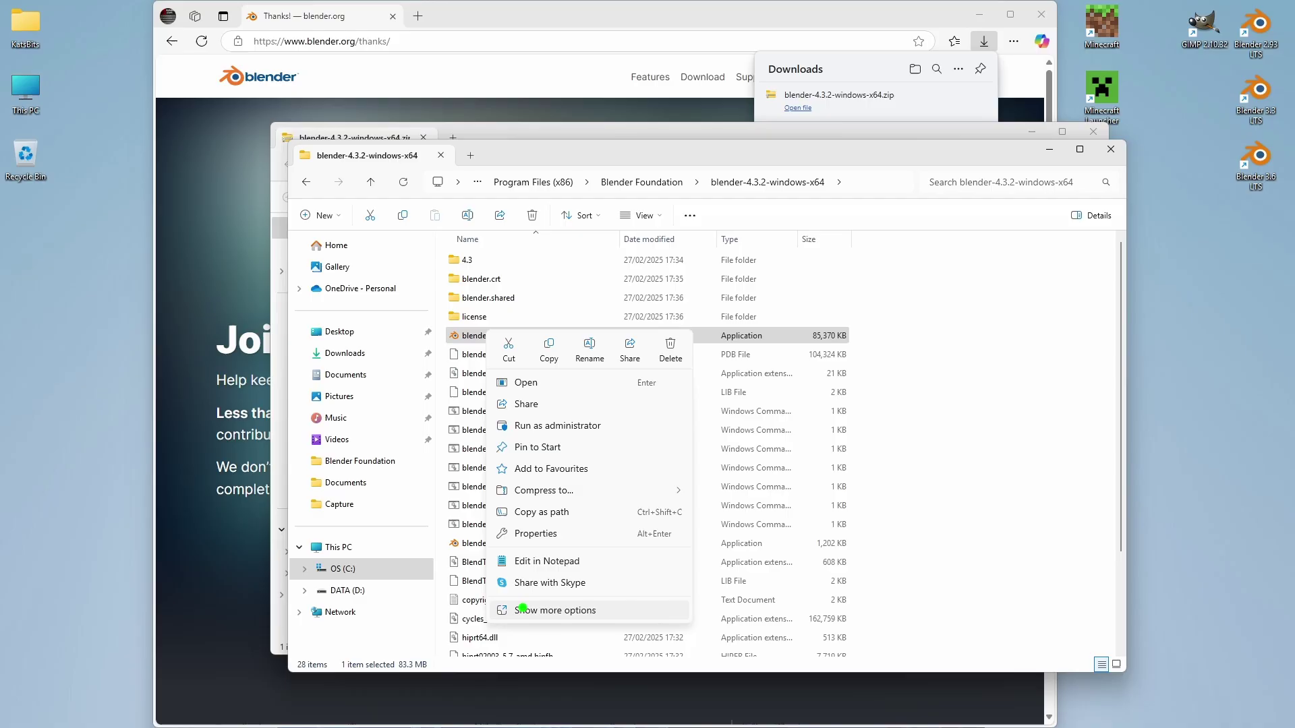
pyautogui.moveTo(511, 620); pyautogui.dragTo(599, 620)
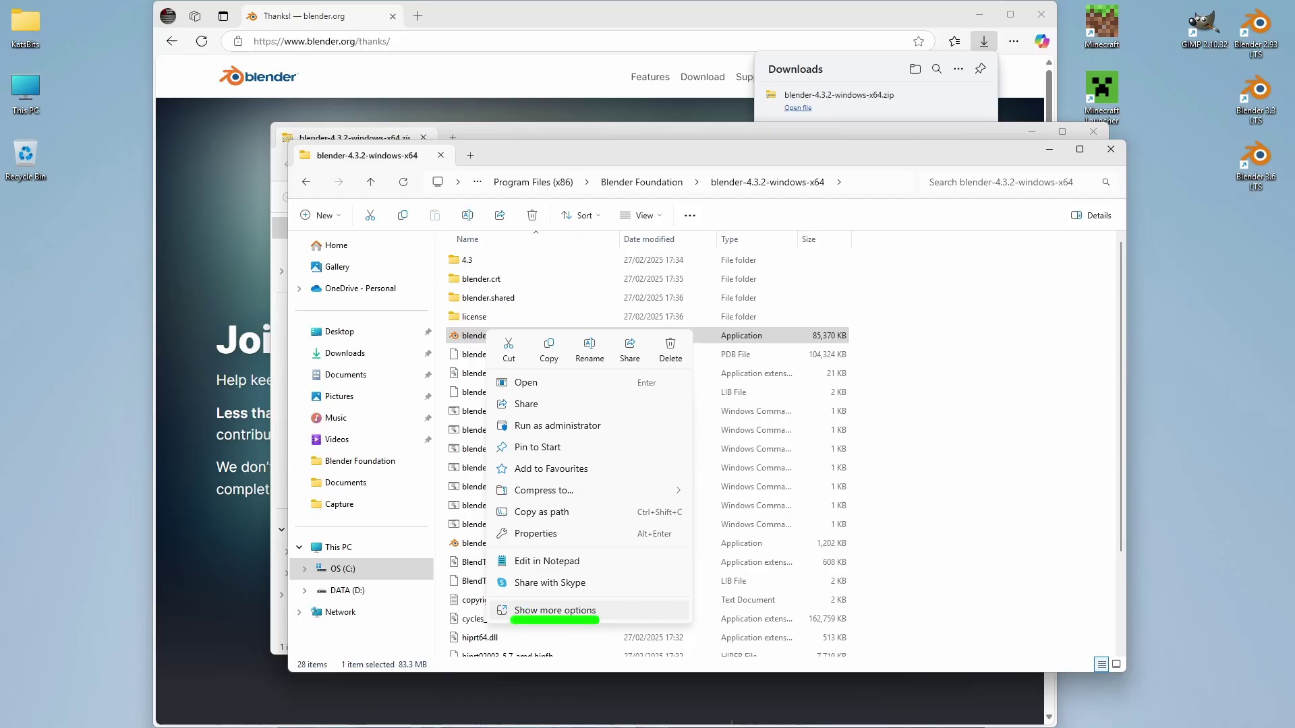
pyautogui.press('Escape')
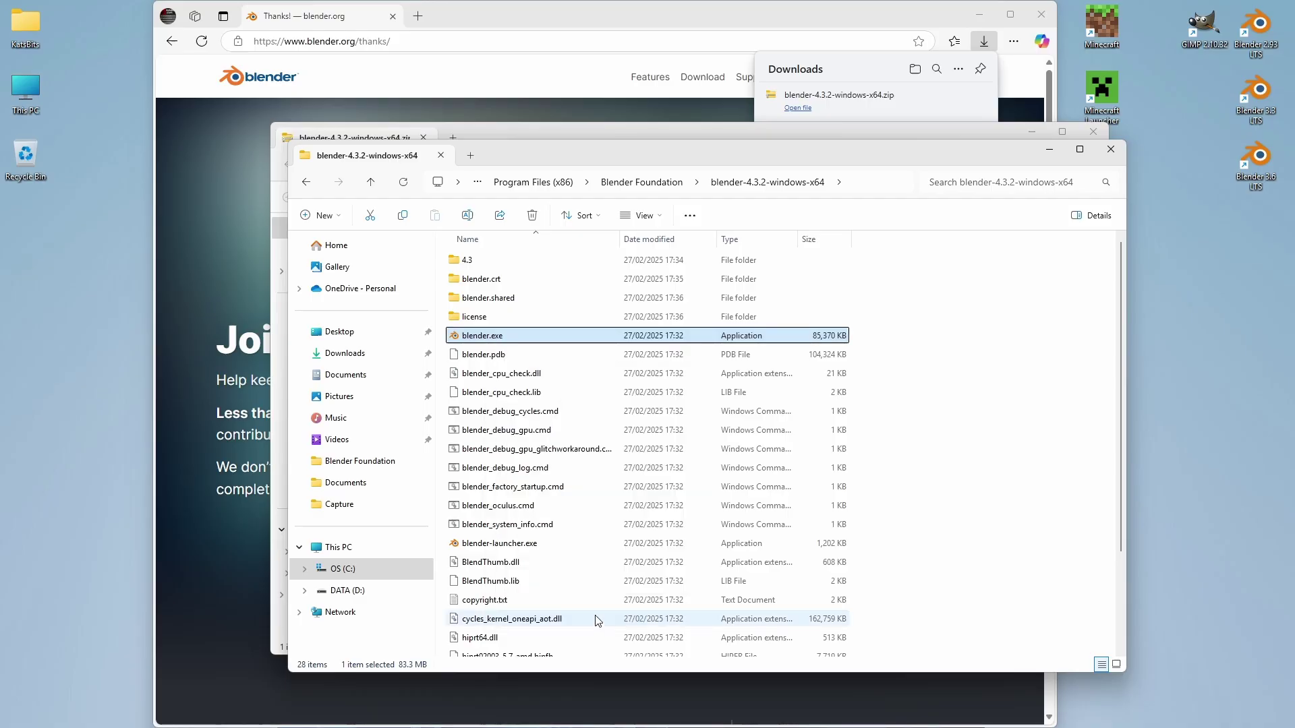
# Browse blender.exe's full classic context menu without choosing anything
pyautogui.rightClick(504, 341)
pyautogui.click(560, 616)
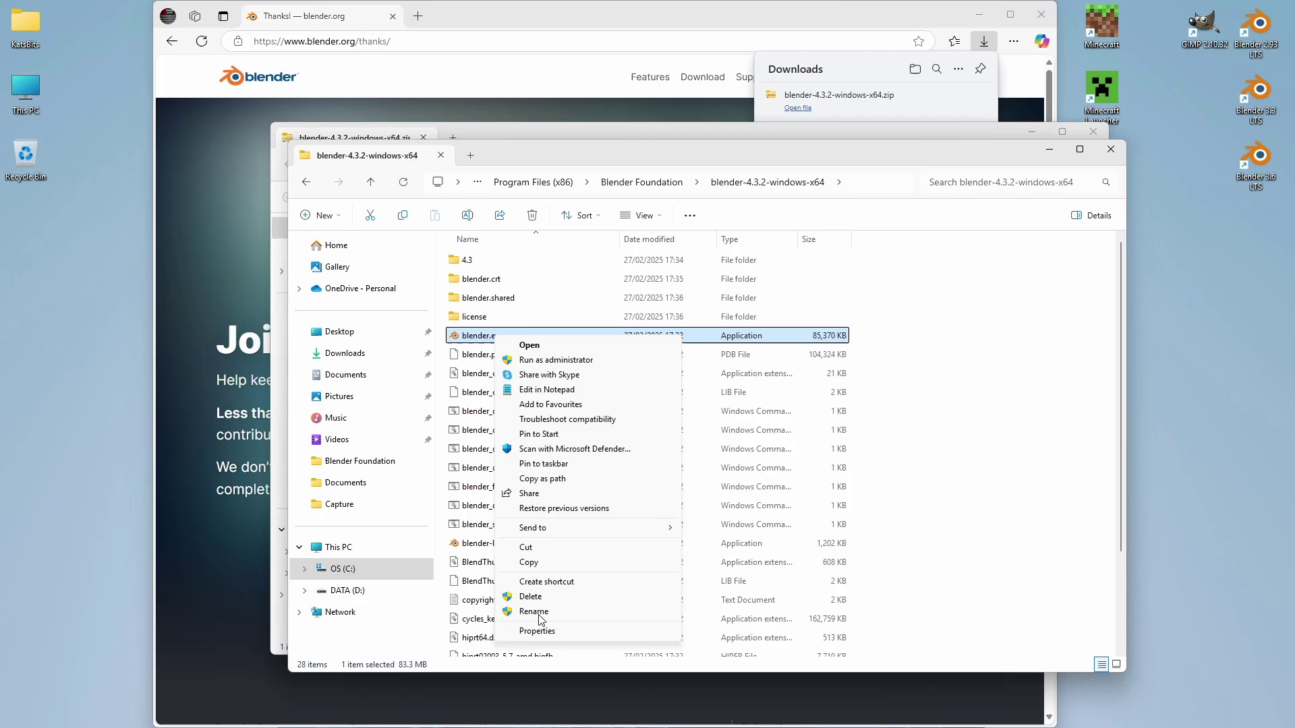
pyautogui.moveTo(556, 535)
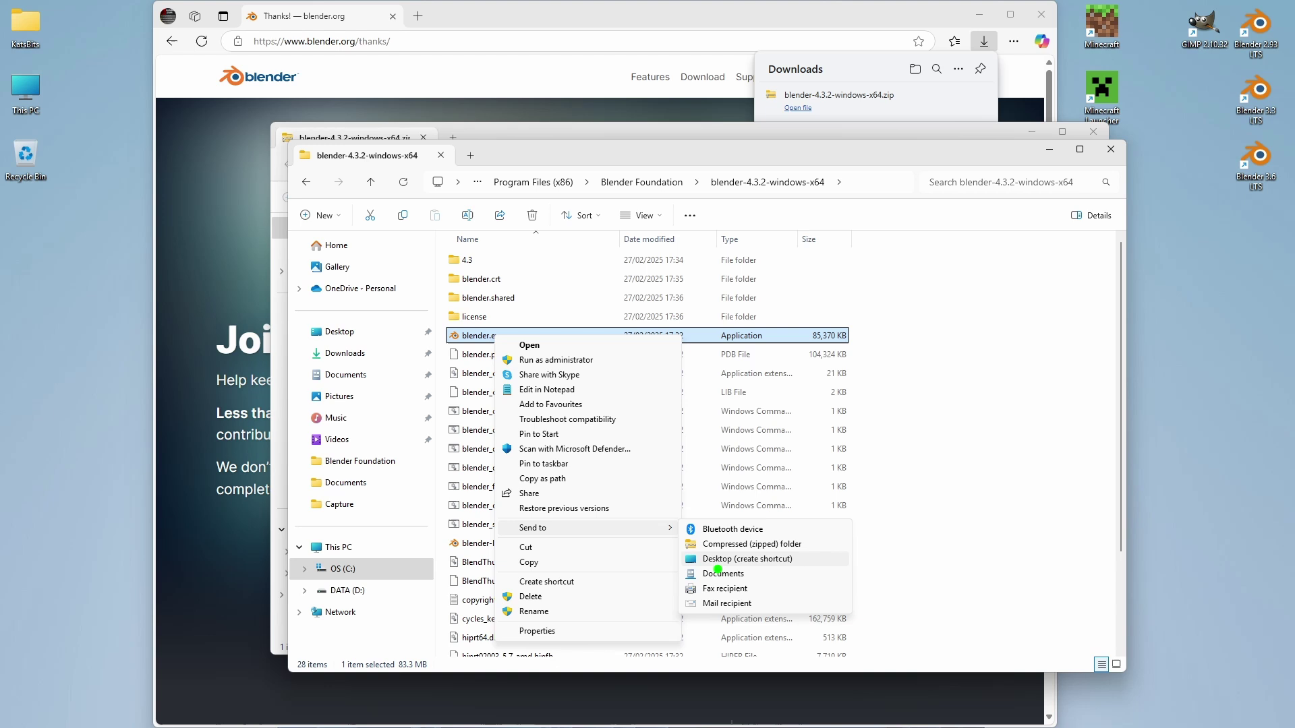
pyautogui.click(706, 565)
pyautogui.moveTo(707, 570); pyautogui.dragTo(783, 574)
pyautogui.moveTo(516, 537); pyautogui.dragTo(569, 539)
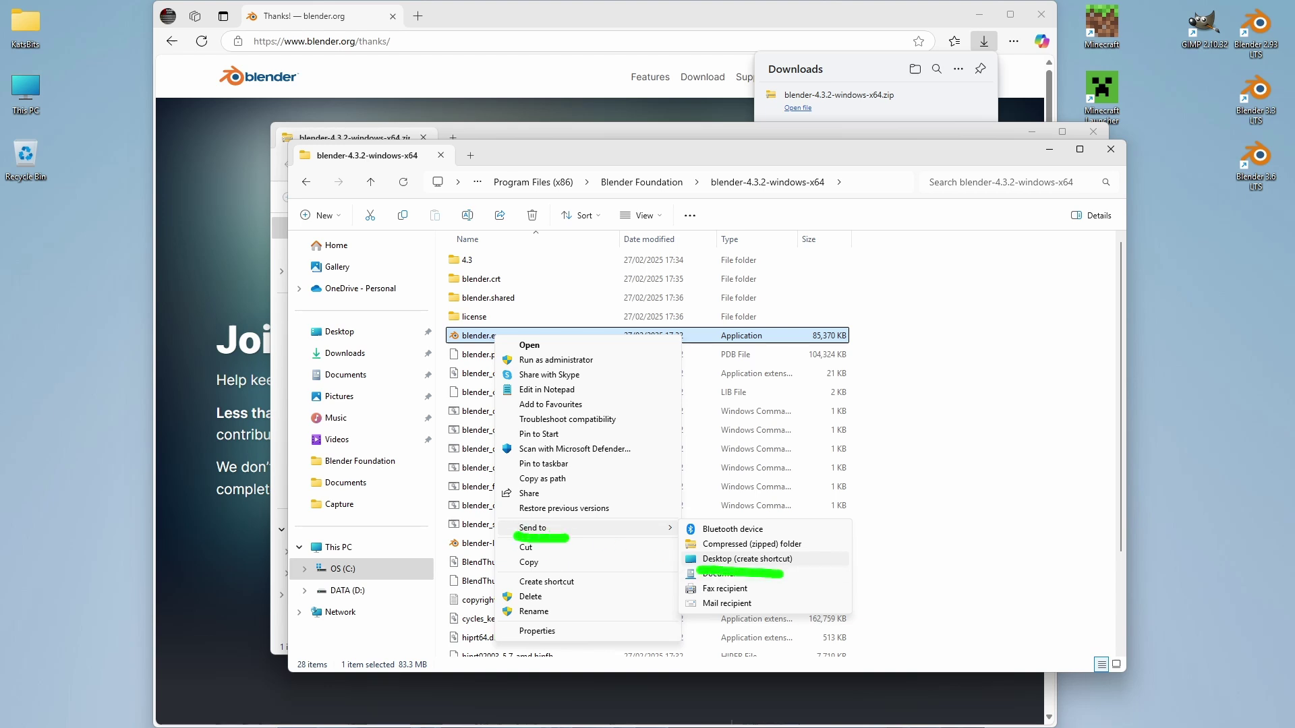
pyautogui.press('Escape')
pyautogui.press('Escape')
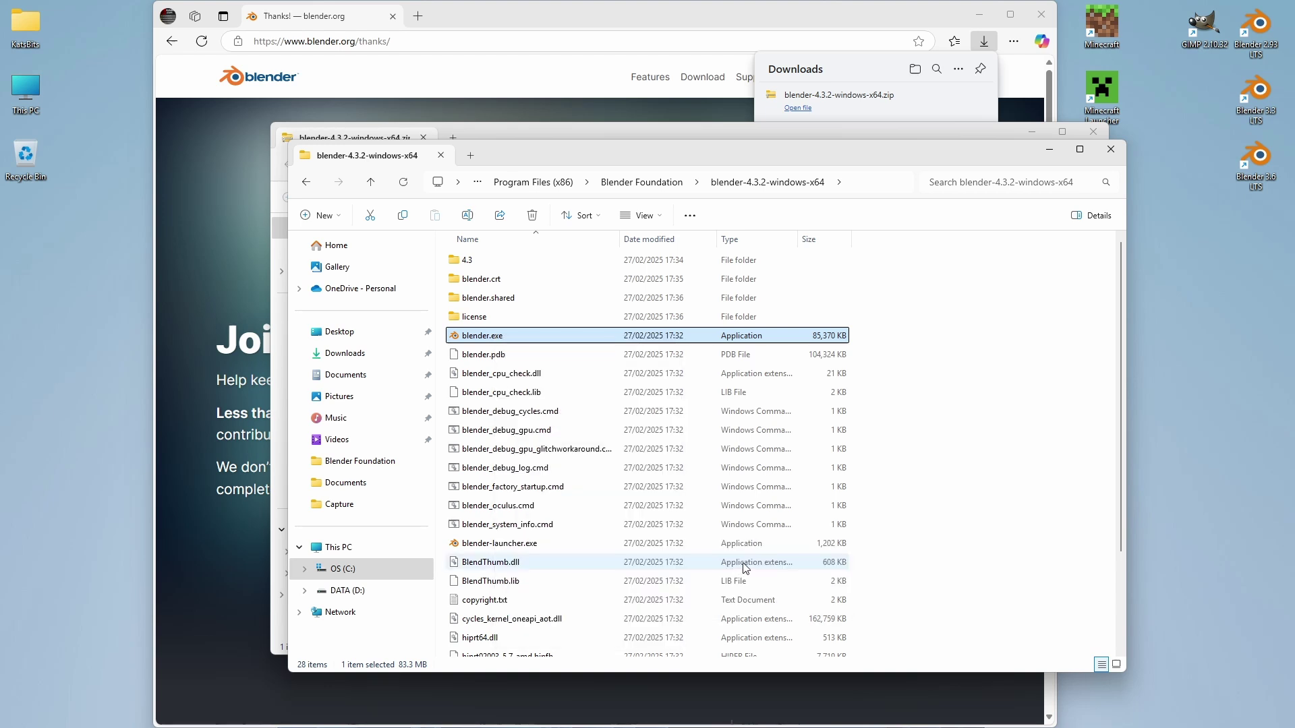
# Send blender.exe to Desktop (create shortcut)
pyautogui.rightClick(497, 334)
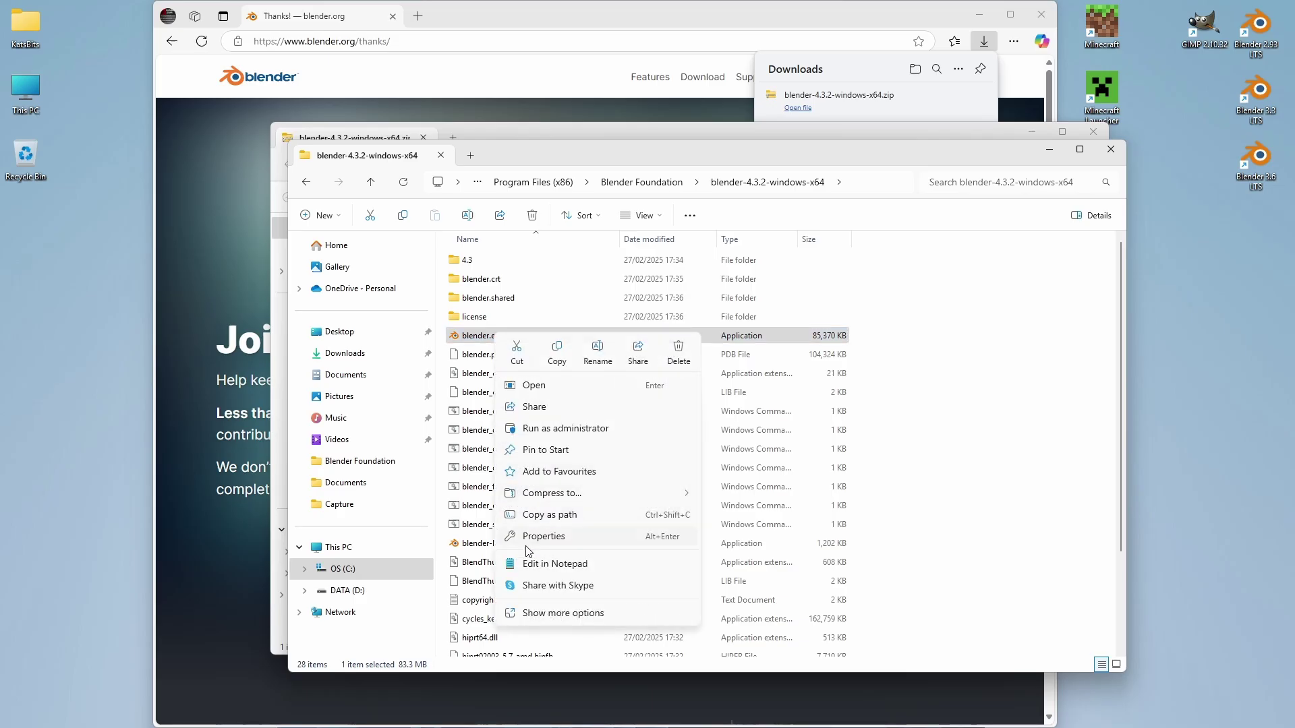
pyautogui.click(530, 616)
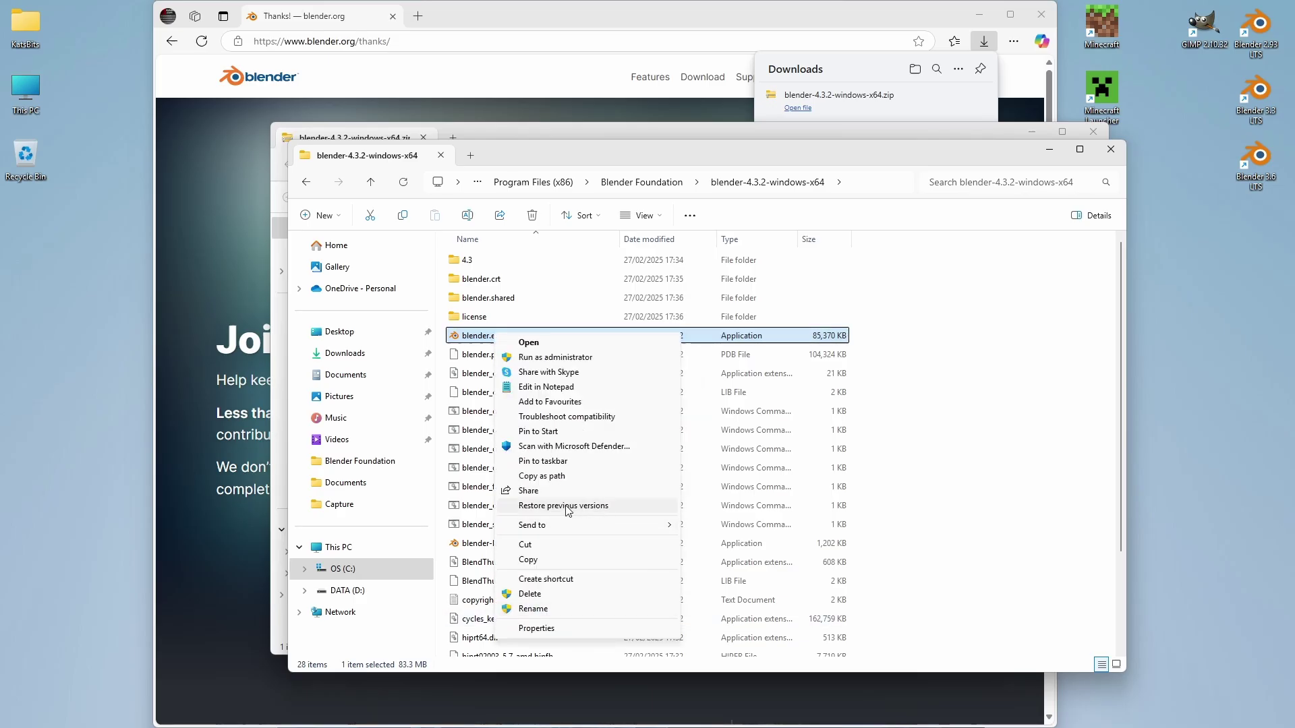
pyautogui.moveTo(560, 528)
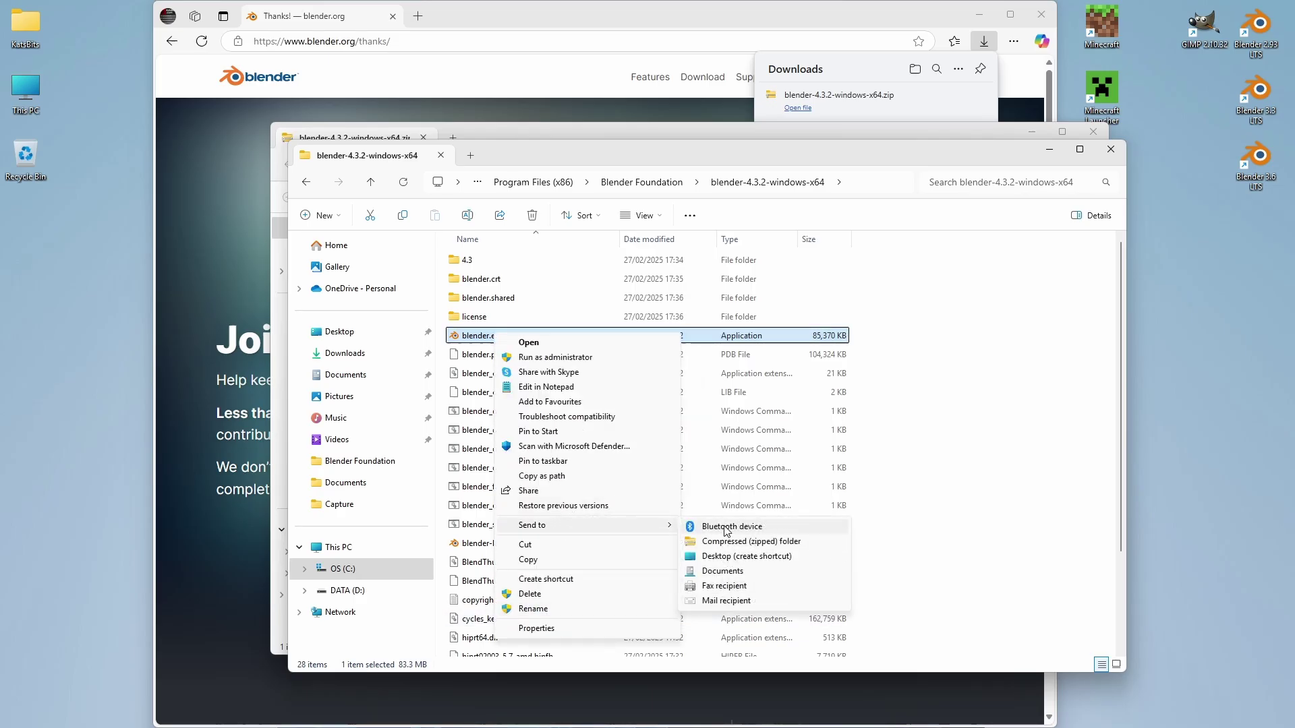
pyautogui.click(742, 557)
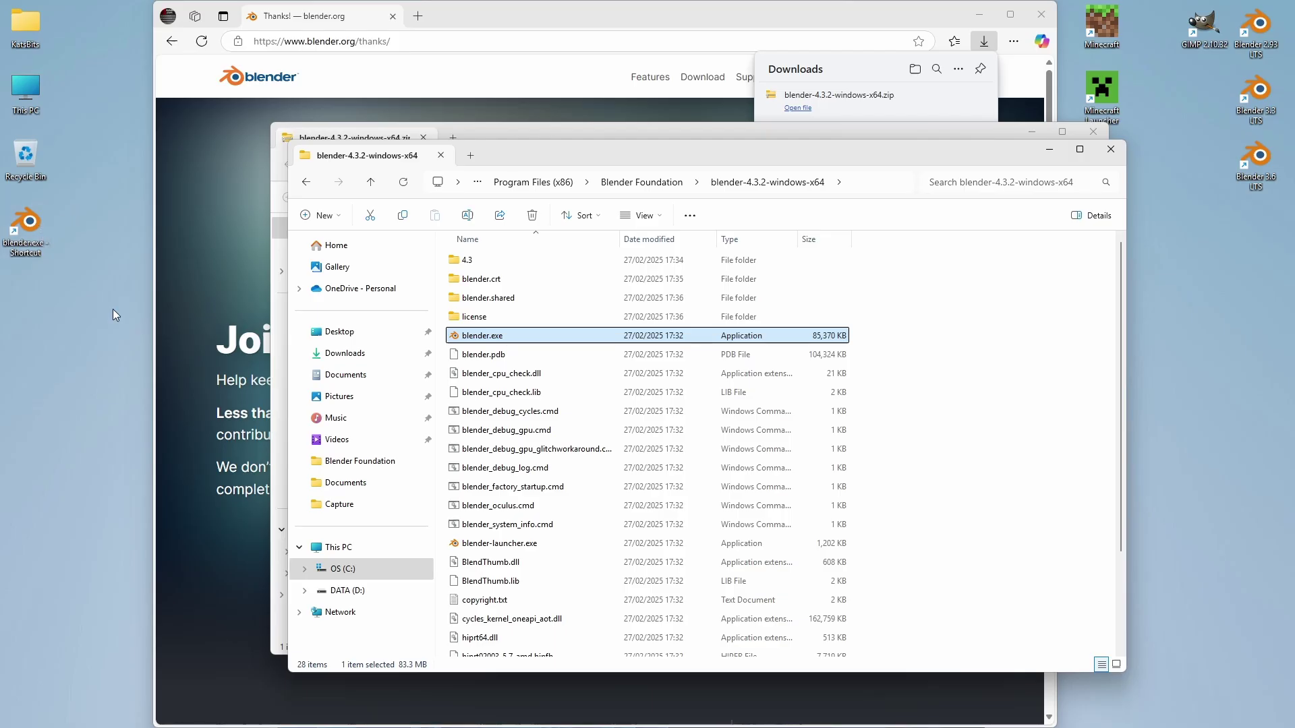
# Launch Blender 4.3.2, set Mouse Select to Right, save preferences, and close the splash
pyautogui.doubleClick(47, 229)
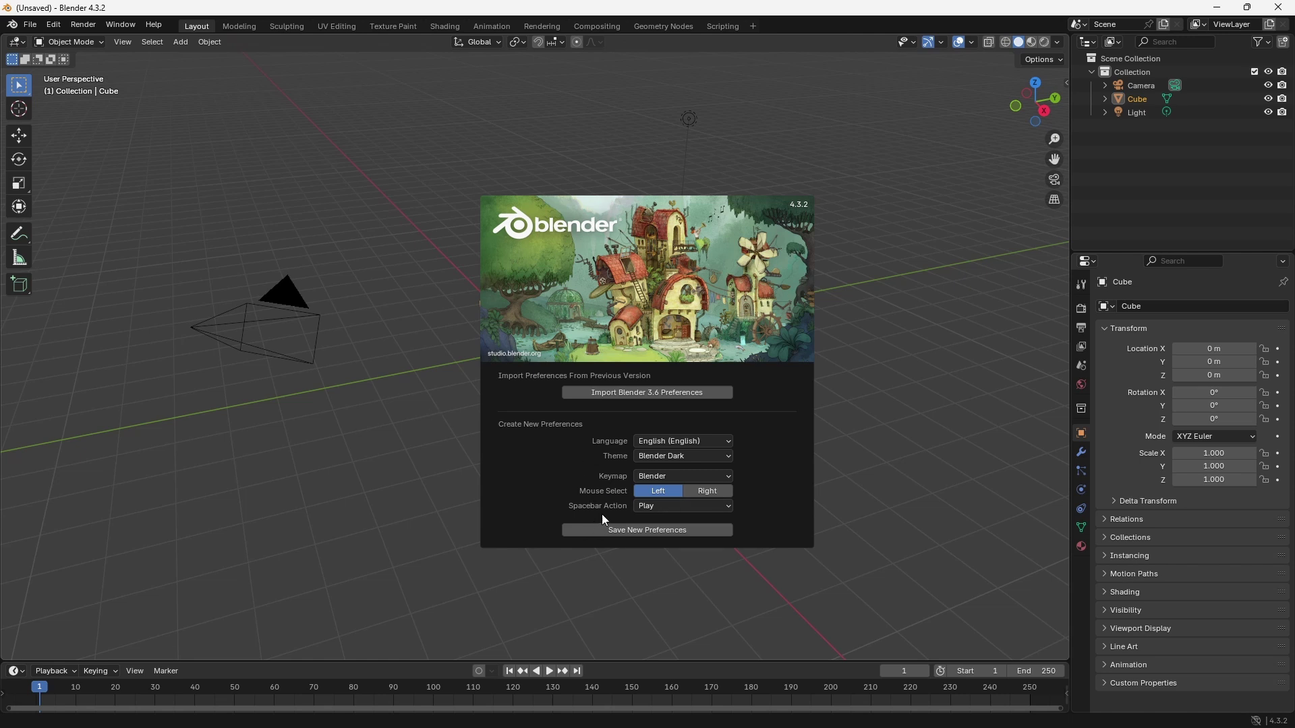
pyautogui.moveTo(581, 508); pyautogui.dragTo(743, 504)
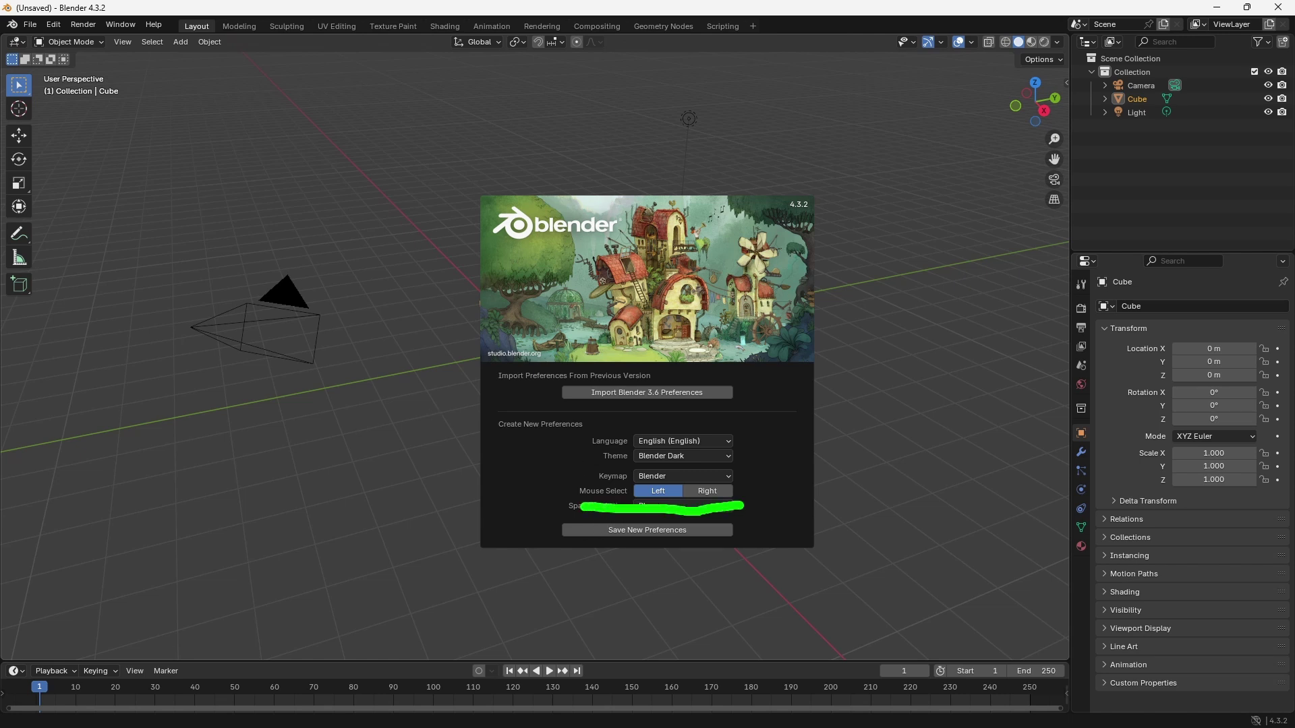
pyautogui.click(706, 493)
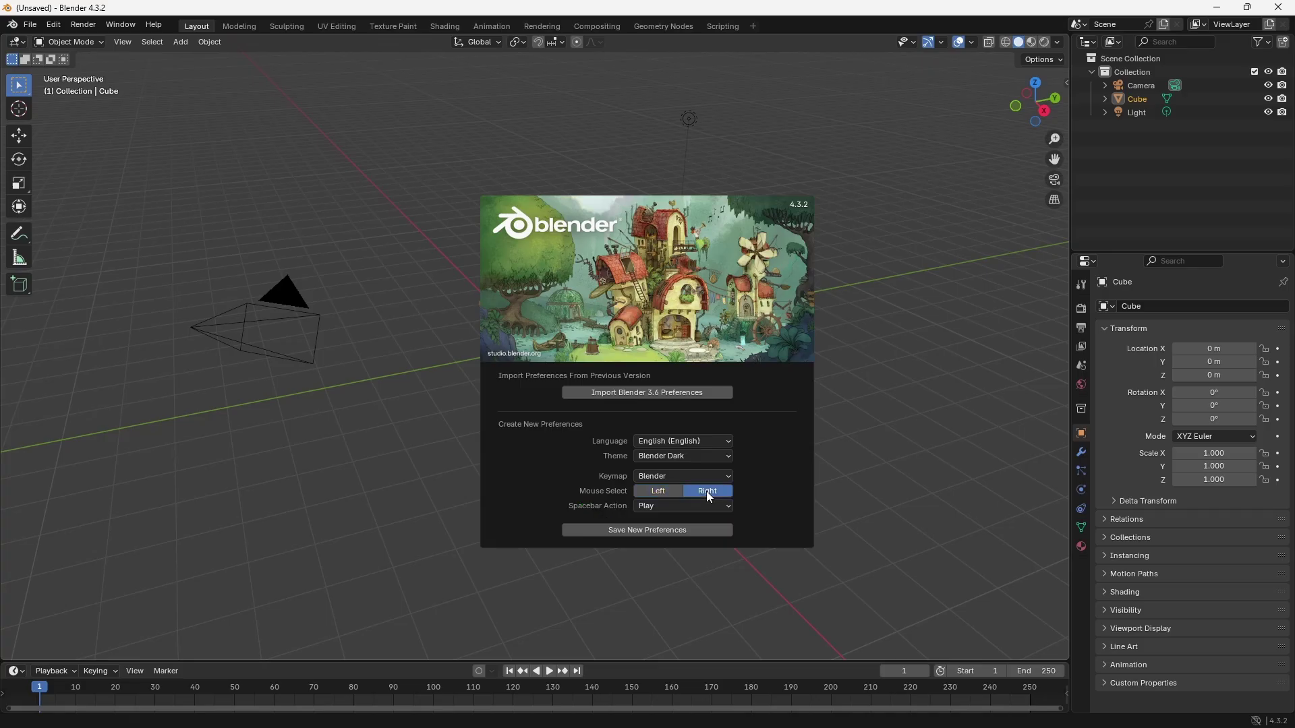
pyautogui.click(641, 531)
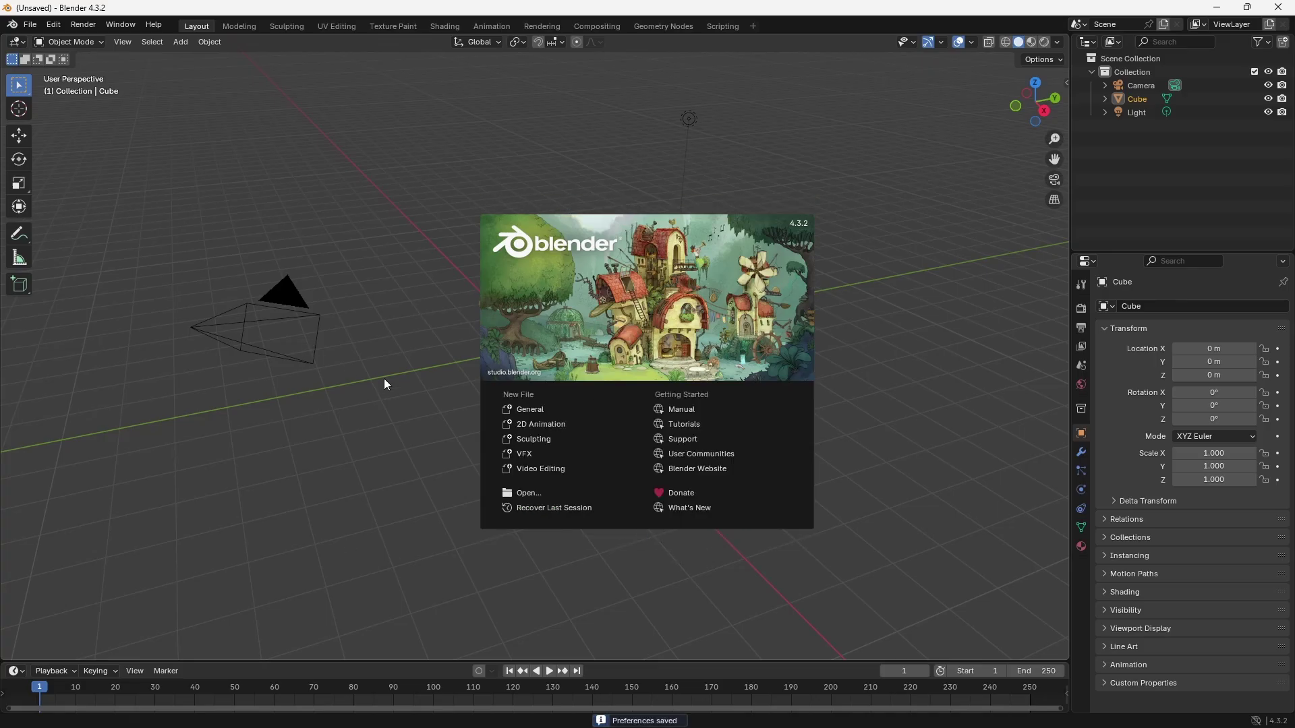
pyautogui.click(565, 414)
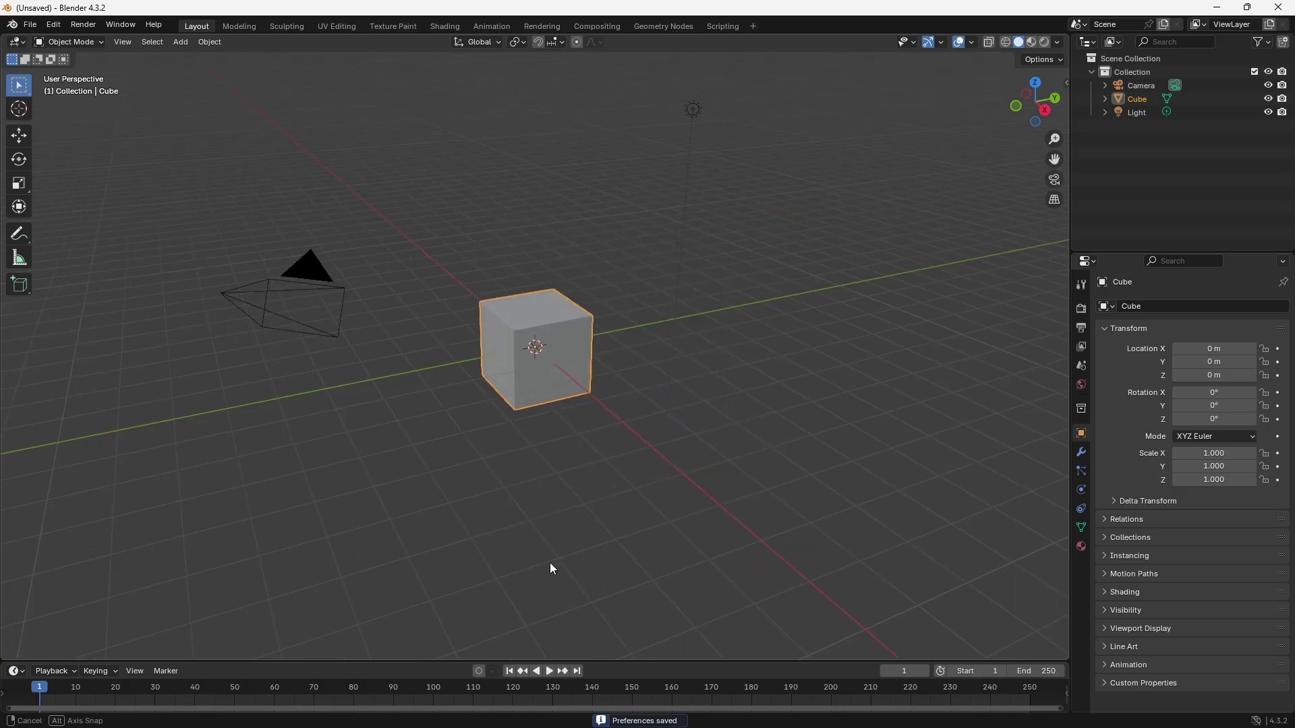